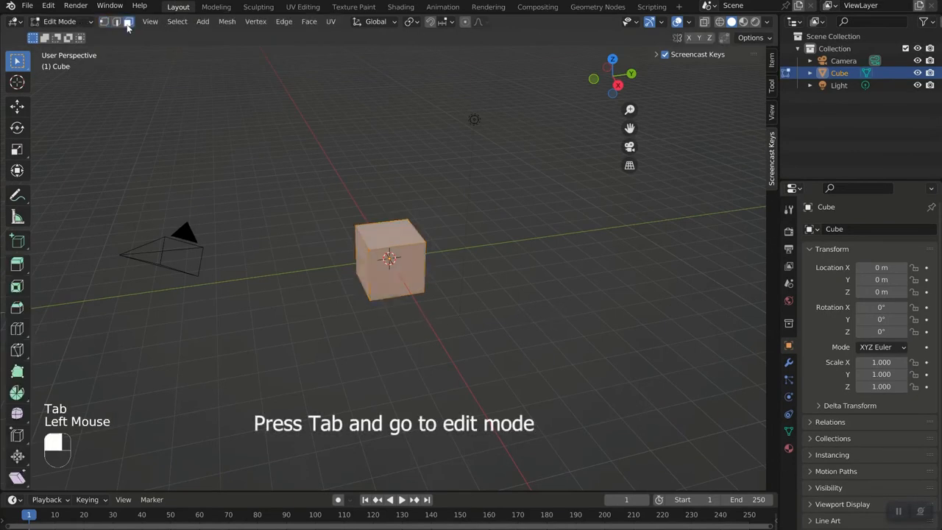
# - Bevel several adjacent faces of the cube with many segments to form a rounded teardrop shape, and return to Object Mode
pyautogui.click(372, 255)
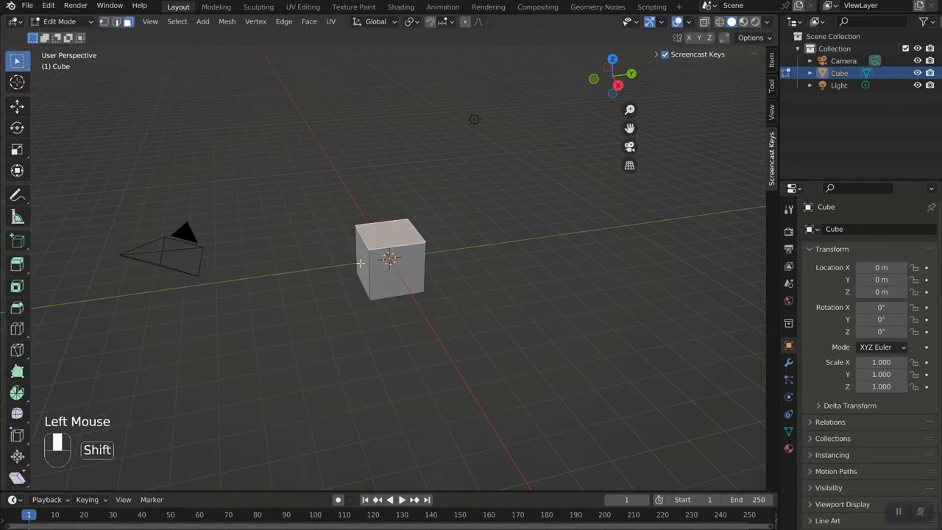
pyautogui.moveTo(374, 271); pyautogui.dragTo(410, 287, button='middle')
pyautogui.click(368, 280)
pyautogui.click(410, 287)
pyautogui.keyDown('shift'); pyautogui.click(359, 273); pyautogui.keyUp('shift')
pyautogui.moveTo(359, 273); pyautogui.dragTo(389, 355, button='middle')
pyautogui.keyDown('shift'); pyautogui.click(371, 267); pyautogui.keyUp('shift')
pyautogui.scroll(3, 379, 237)
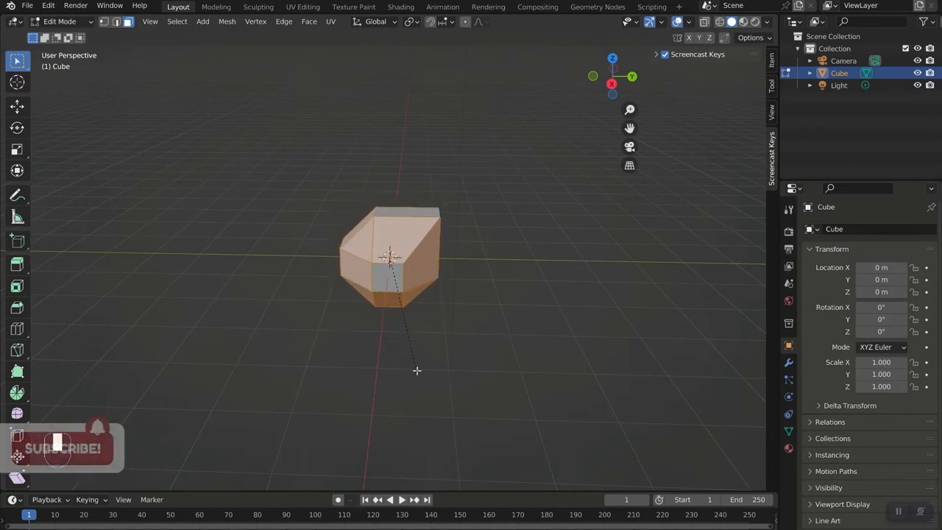
pyautogui.scroll(2, 418, 371)
pyautogui.scroll(5, 418, 372)
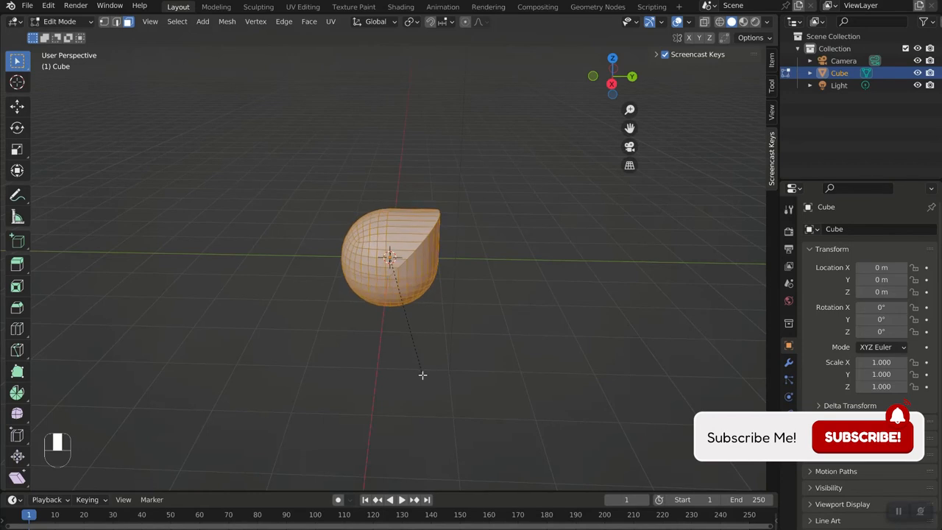
pyautogui.middleClick(416, 368)
pyautogui.press('Tab')
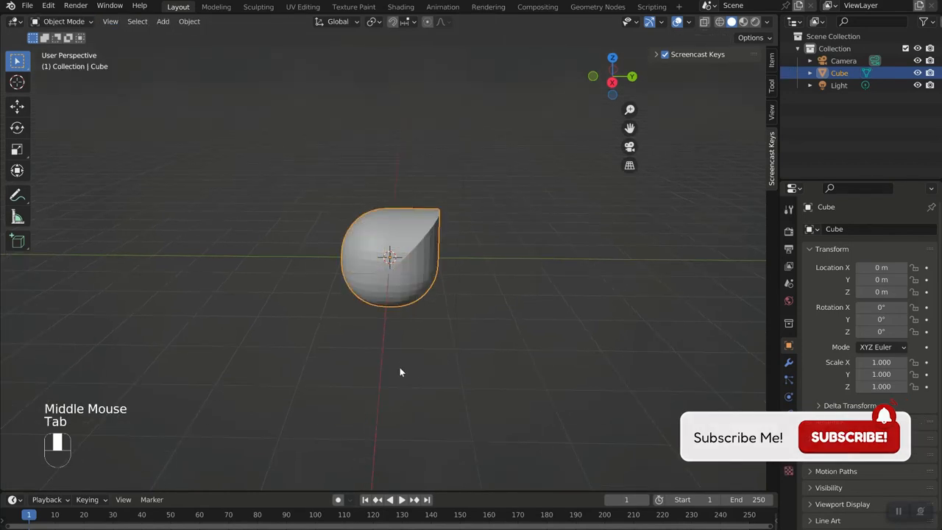
# - Apply smooth shading to the rounded teardrop-shaped cube and deselect it
pyautogui.rightClick(401, 253)
pyautogui.click(400, 260)
pyautogui.rightClick(405, 249)
pyautogui.click(405, 238)
pyautogui.moveTo(533, 244); pyautogui.dragTo(538, 262, button='middle')
pyautogui.click(400, 359)
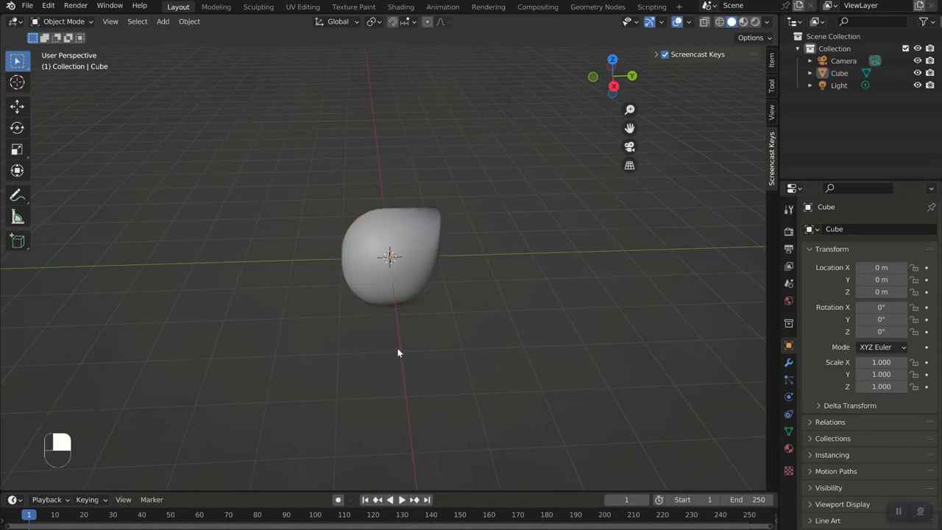
# - Add a mesh cylinder and raise it above the teardrop shape to a Z location of about 2.16 m
pyautogui.hotkey('shift', 'a')
pyautogui.moveTo(404, 293)
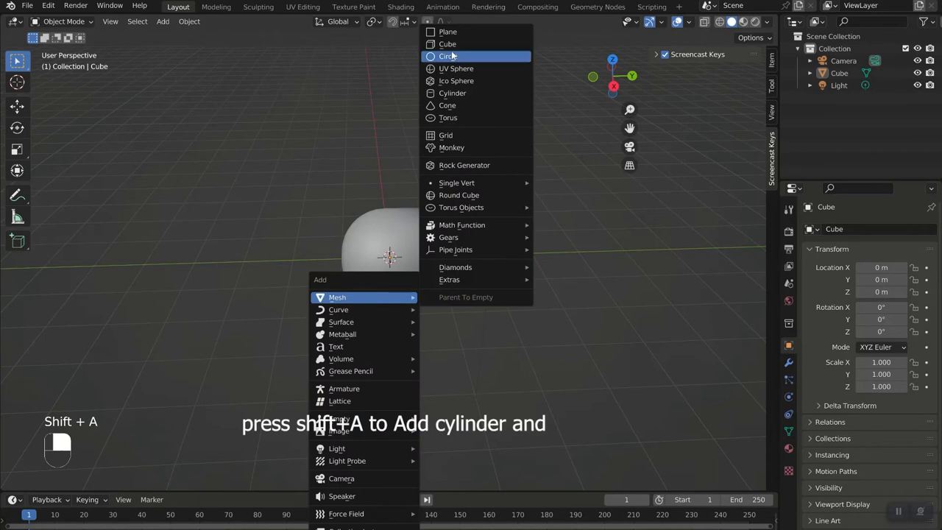
pyautogui.click(453, 93)
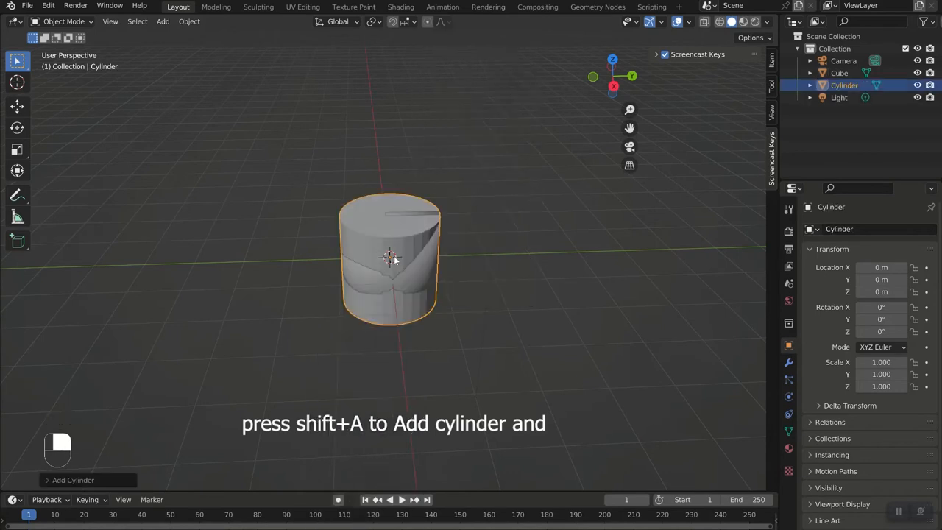
pyautogui.click(19, 169)
pyautogui.moveTo(389, 192); pyautogui.dragTo(389, 94)
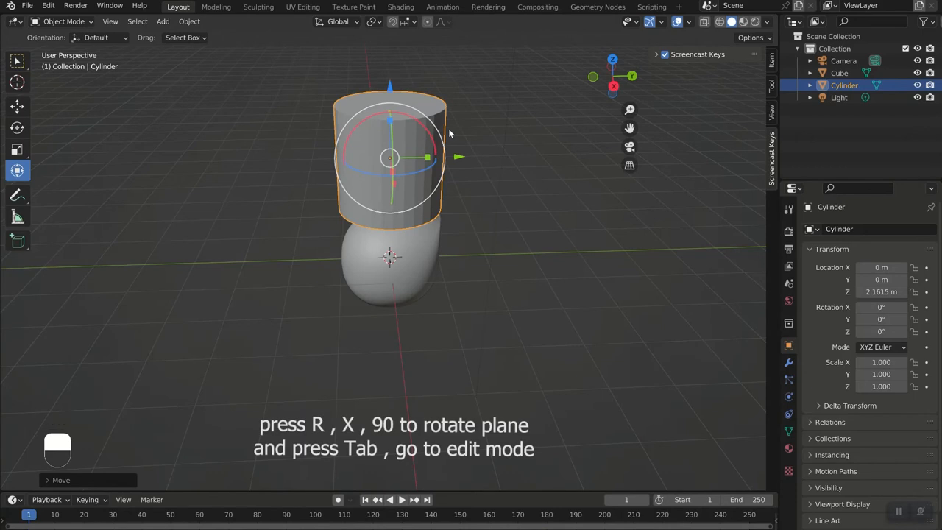
# - Rotate the cylinder 90° about the X axis so it lies along the Y axis
pyautogui.press('r')
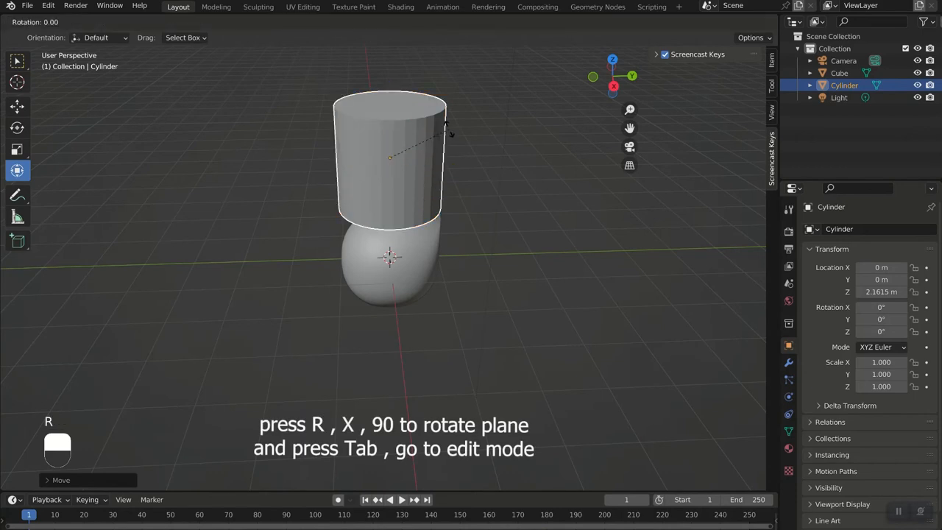
pyautogui.write('90')
pyautogui.press('Return')
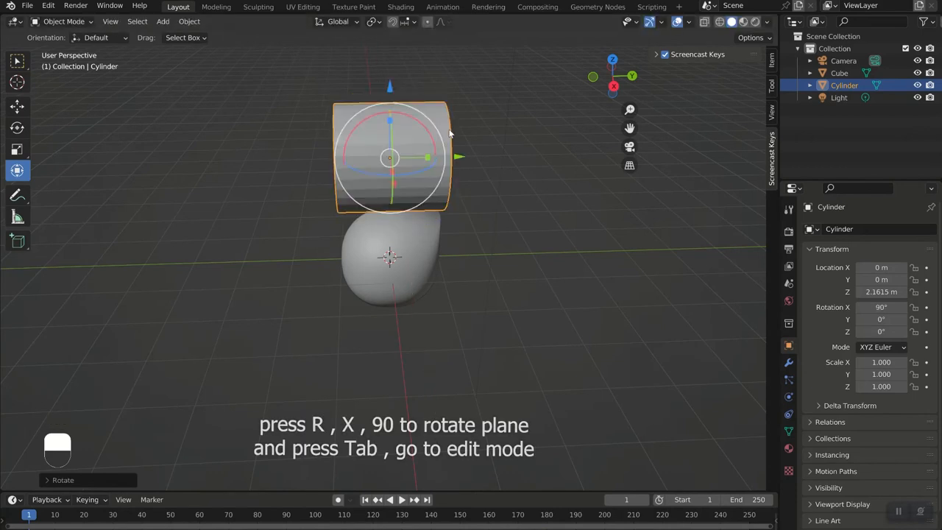
# - Bevel the cylinder's end face on the negative Y side with many segments into a rounded dome
pyautogui.press('Tab')
pyautogui.moveTo(417, 131); pyautogui.dragTo(443, 204, button='middle')
pyautogui.click(345, 145)
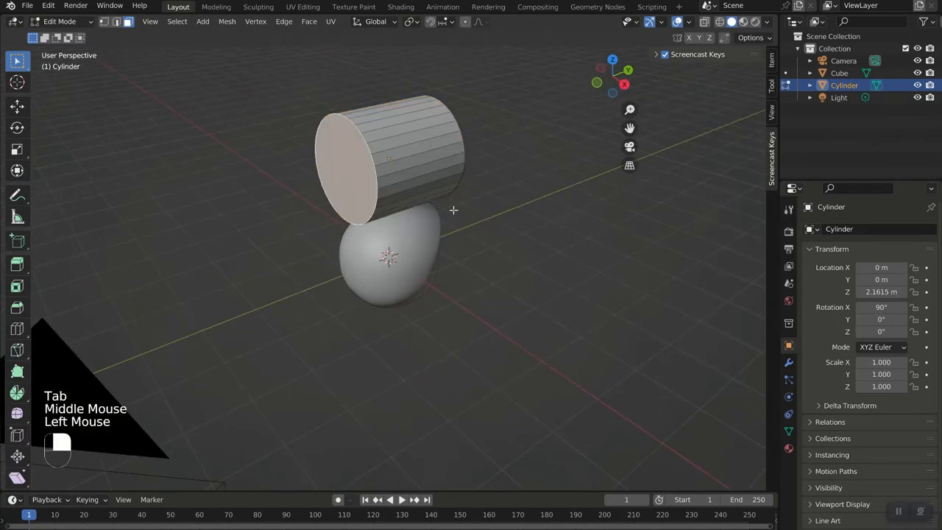
pyautogui.moveTo(344, 145); pyautogui.dragTo(474, 218, button='middle')
pyautogui.press('KP_3')
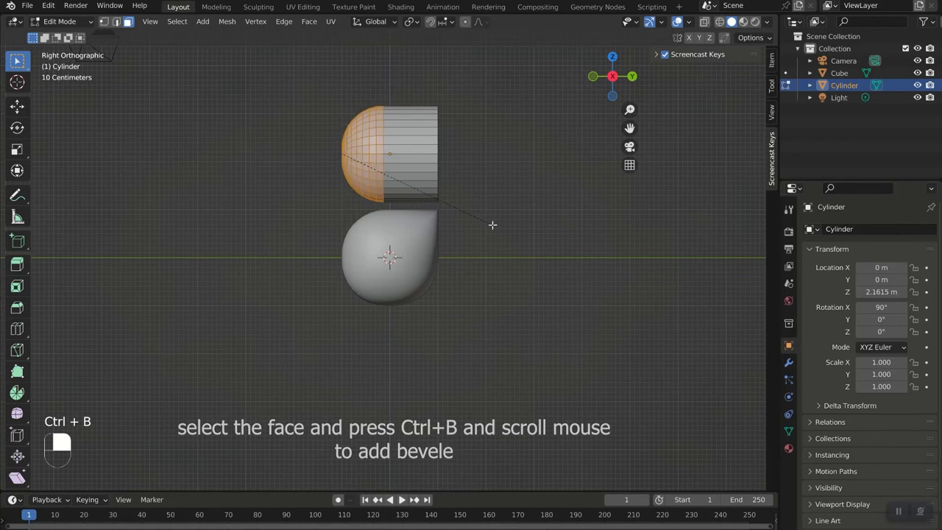
pyautogui.rightClick(494, 225)
pyautogui.moveTo(426, 265); pyautogui.dragTo(464, 282, button='middle')
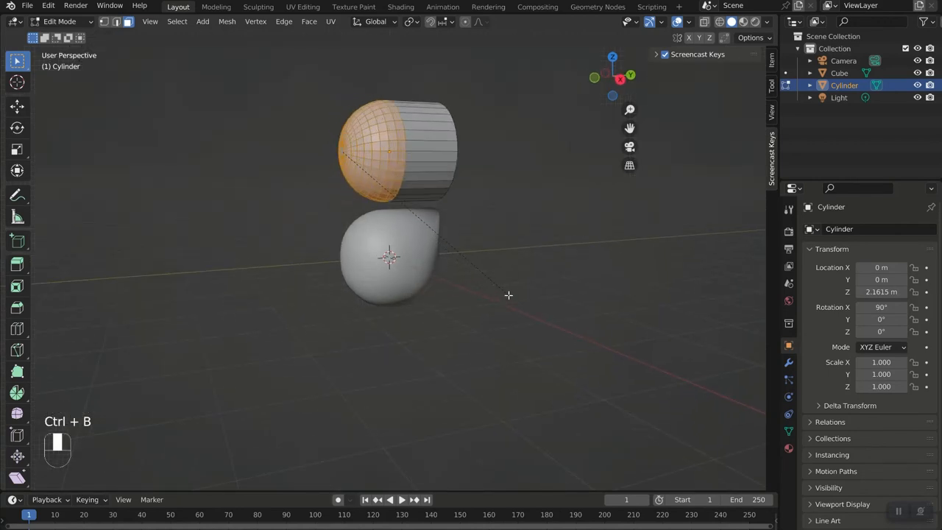
pyautogui.moveTo(508, 295); pyautogui.dragTo(528, 322, button='middle')
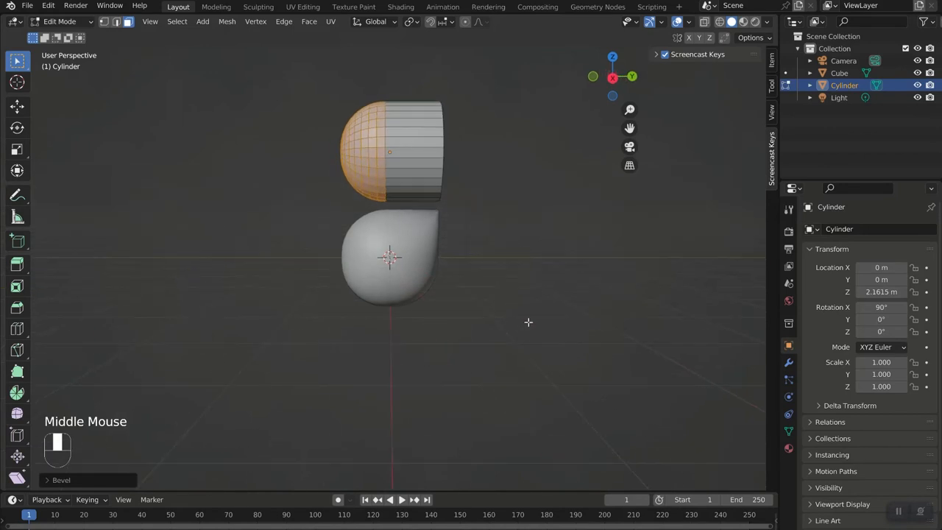
# - Return to Object Mode and apply Shade Auto Smooth to the domed cylinder
pyautogui.press('Tab')
pyautogui.rightClick(388, 140)
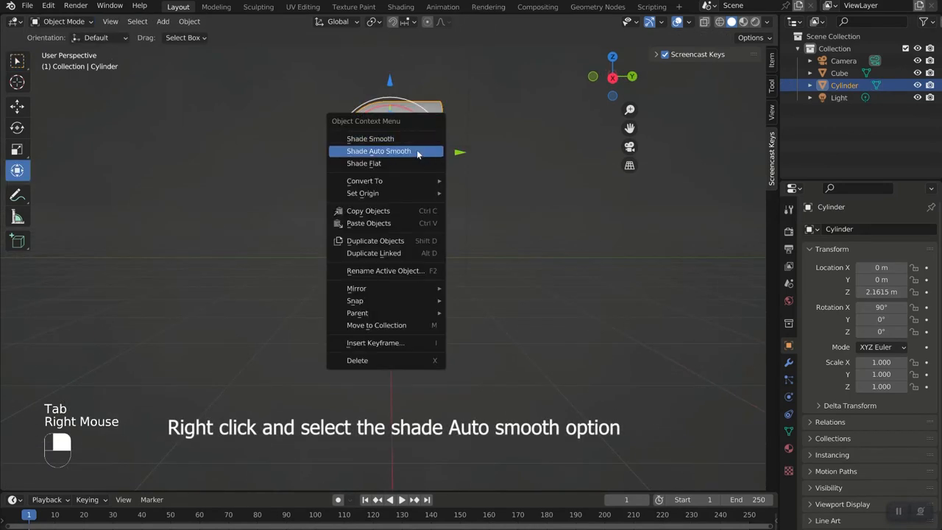
pyautogui.click(419, 151)
# - In the right orthographic view, duplicate the domed cylinder straight up to a Z location of about 4.25 m
pyautogui.moveTo(417, 150); pyautogui.dragTo(527, 181, button='middle')
pyautogui.press('KP_3')
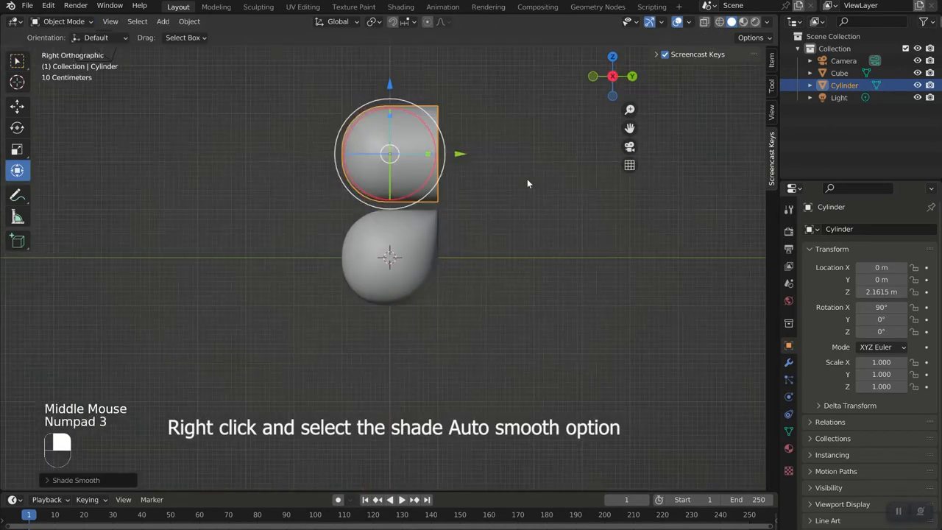
pyautogui.hotkey('shift', 'd')
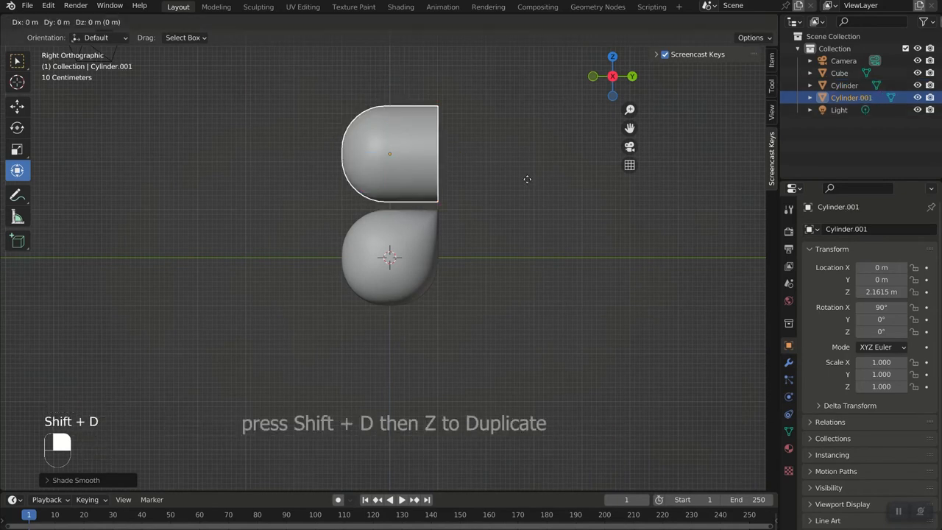
pyautogui.click(528, 79)
# - Nudge the teardrop shape slightly upward to narrow its gap to the cylinder above
pyautogui.scroll(-2, 508, 129)
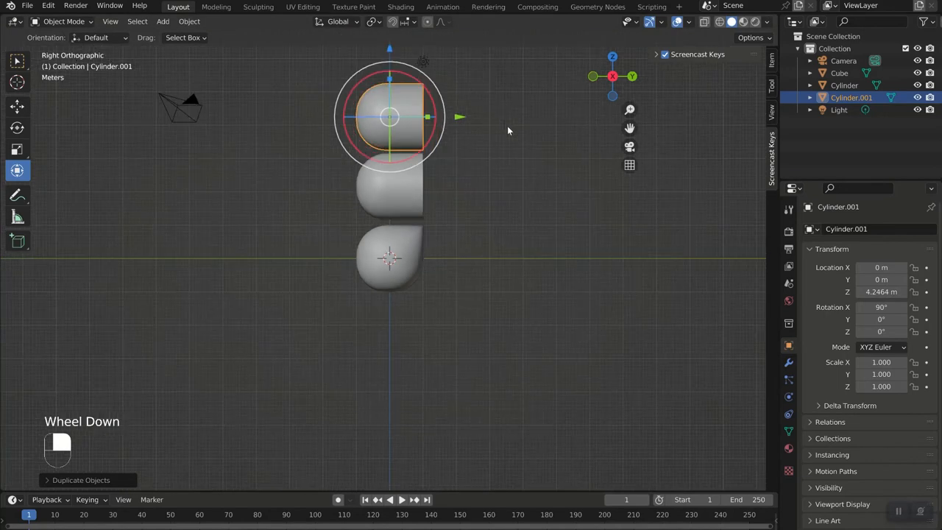
pyautogui.click(403, 250)
pyautogui.moveTo(389, 193); pyautogui.dragTo(388, 184)
# - Duplicate the topmost domed cylinder along the Y axis to a Y location of about 2.03 m
pyautogui.click(407, 114)
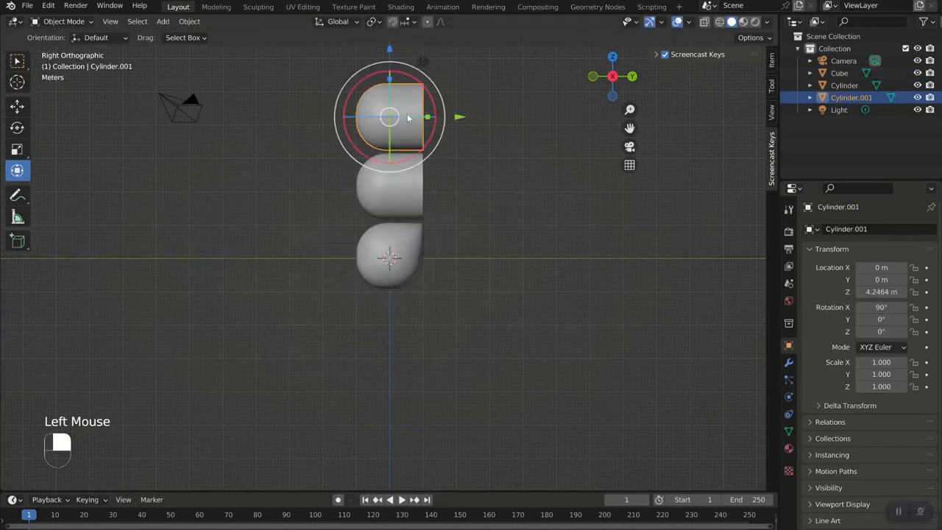
pyautogui.hotkey('shift', 'd')
pyautogui.press('y')
pyautogui.click(475, 120)
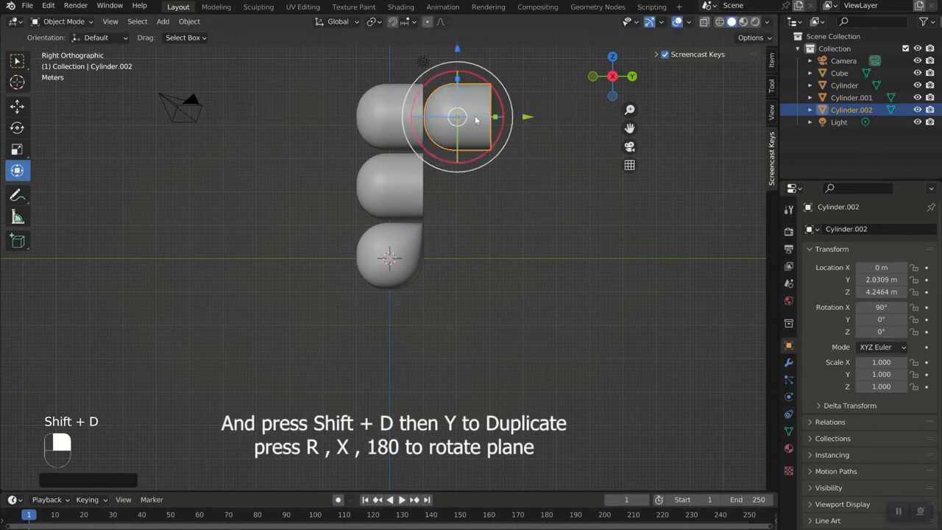
# - Flip the new cylinder copy 180° about the X axis so its domed end faces outward
pyautogui.write('r9')
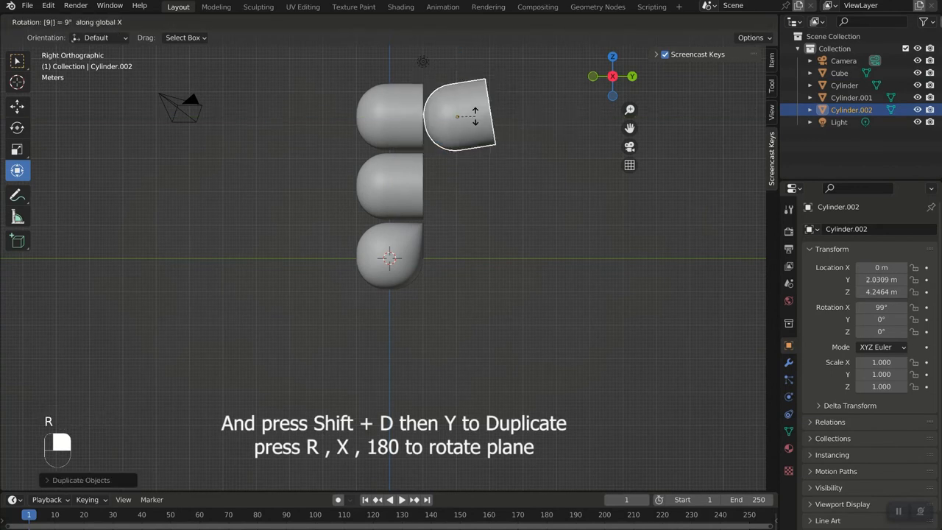
pyautogui.write('0')
pyautogui.write('80')
pyautogui.click(476, 116)
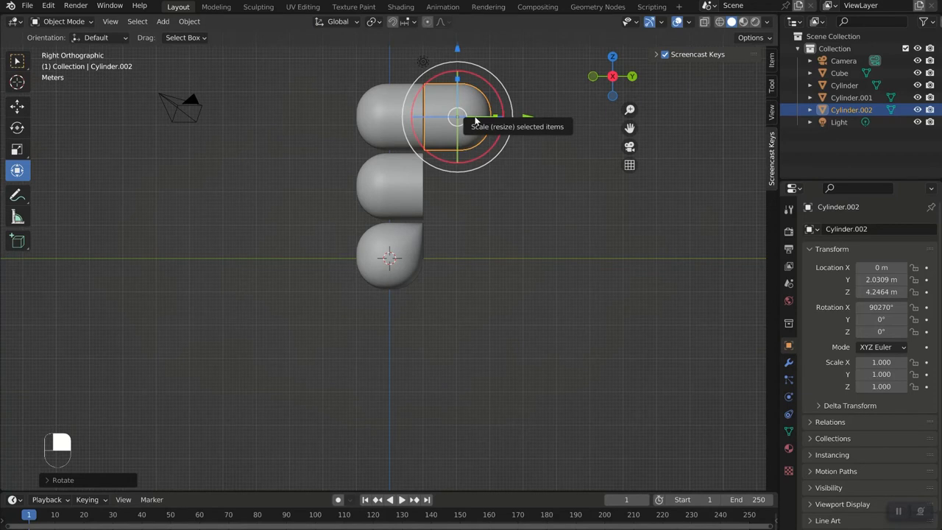
# - Add a UV sphere and place it below the flipped cylinder at about Y 2.14 m and Z 2.10 m
pyautogui.hotkey('shift', 'a')
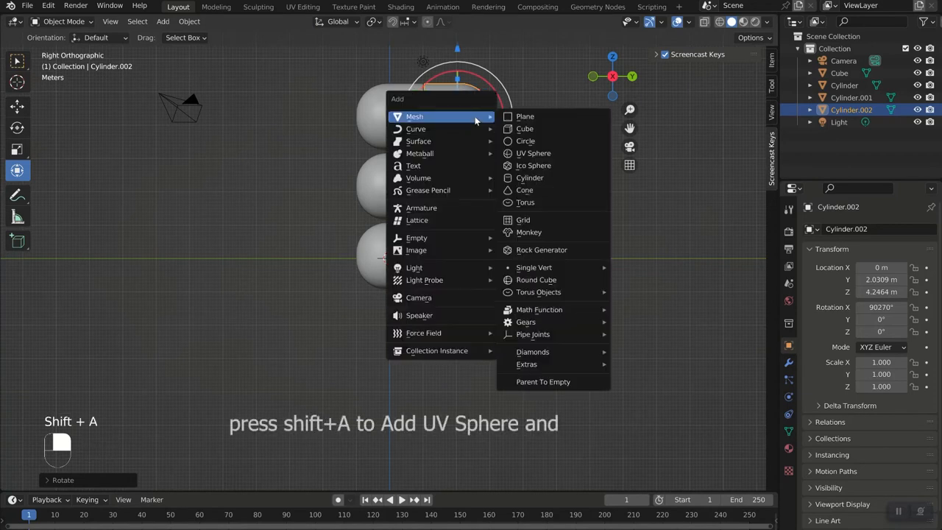
pyautogui.click(529, 154)
pyautogui.moveTo(459, 258); pyautogui.dragTo(531, 258)
pyautogui.moveTo(459, 191); pyautogui.dragTo(460, 120)
# - Apply Shade Auto Smooth to the sphere and shift it along Y to about 2.05 m
pyautogui.rightClick(464, 170)
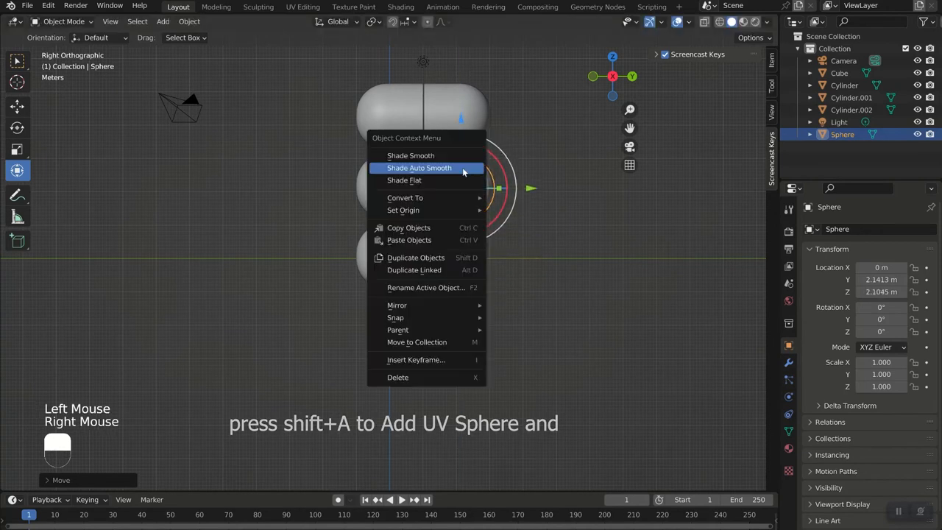
pyautogui.click(464, 168)
pyautogui.click(463, 284)
pyautogui.click(471, 203)
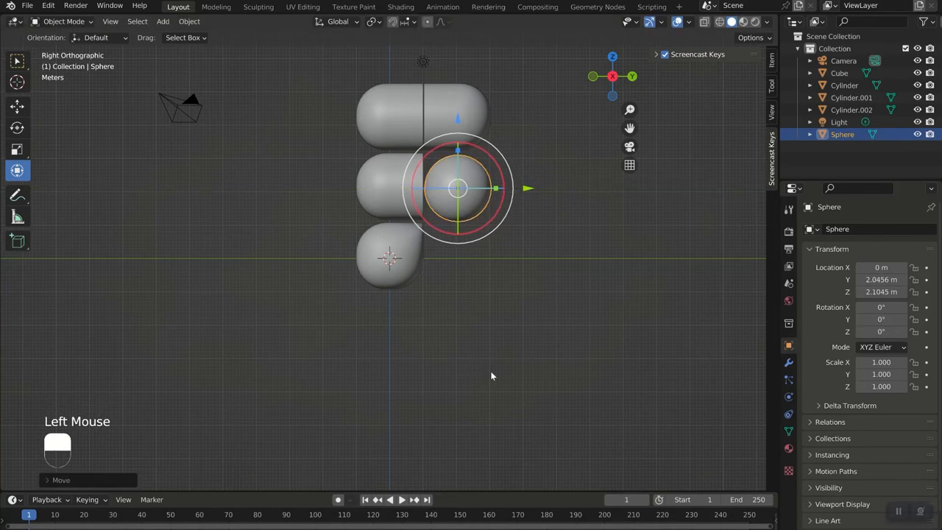
pyautogui.click(486, 398)
# - Adjust the flipped cylinder's Y location to about 2.01 m so its flat end meets the neighbouring cylinder, and deselect it
pyautogui.click(459, 124)
pyautogui.moveTo(527, 118); pyautogui.dragTo(524, 118)
pyautogui.click(513, 291)
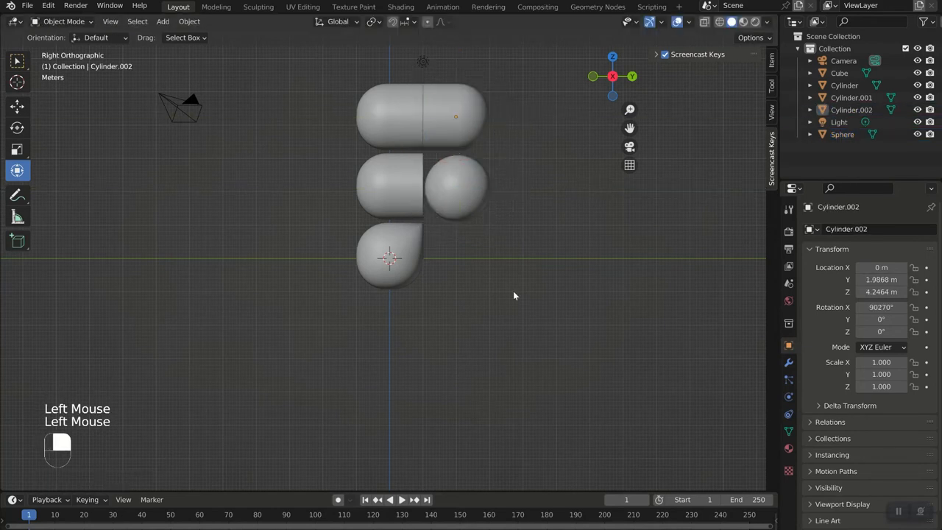
pyautogui.scroll(4, 401, 145)
pyautogui.keyDown('shift'); pyautogui.moveTo(427, 160); pyautogui.dragTo(390, 383, button='middle'); pyautogui.keyUp('shift')
pyautogui.click(461, 197)
pyautogui.scroll(2, 462, 197)
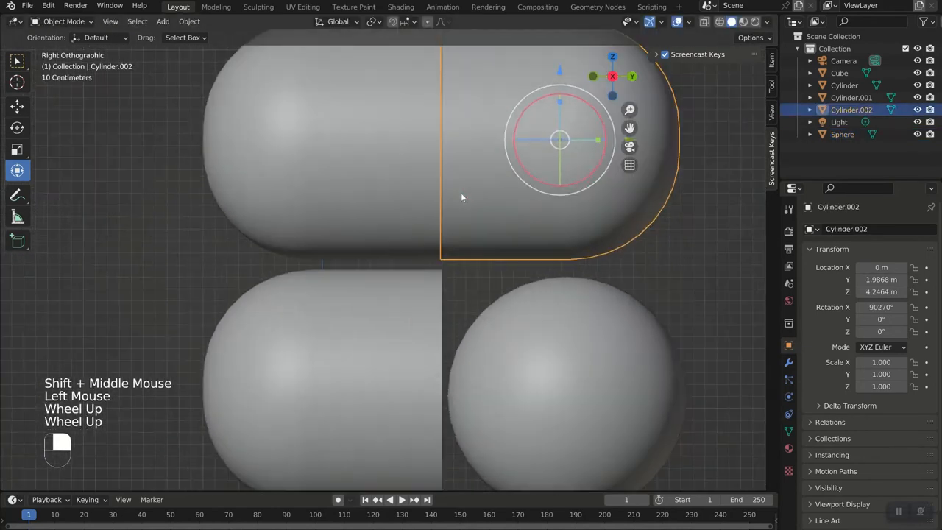
pyautogui.keyDown('shift'); pyautogui.moveTo(639, 150); pyautogui.dragTo(610, 261, button='middle'); pyautogui.keyUp('shift')
pyautogui.moveTo(610, 260); pyautogui.dragTo(618, 259)
pyautogui.keyDown('ctrl'); pyautogui.scroll(-2, 477, 262); pyautogui.keyUp('ctrl')
pyautogui.scroll(-4, 477, 262)
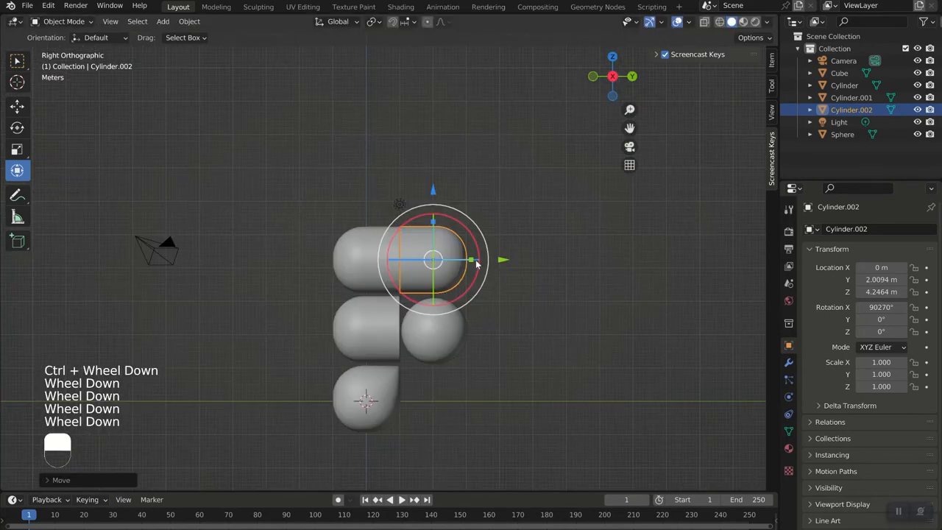
pyautogui.keyDown('shift'); pyautogui.moveTo(476, 328); pyautogui.dragTo(484, 241, button='middle'); pyautogui.keyUp('shift')
pyautogui.click(476, 328)
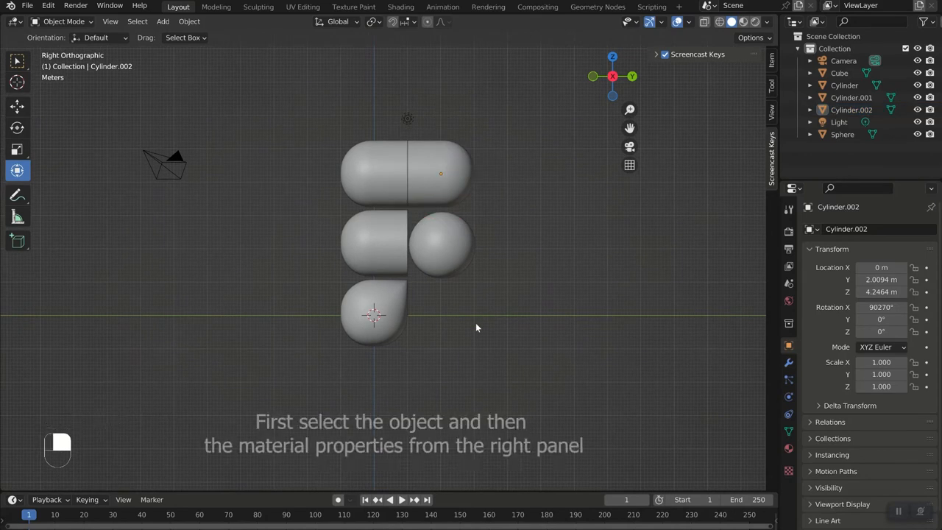
# - Create a new material on the top cylinder with its dome toward negative Y, and set its surface to Glass BSDF
pyautogui.scroll(3, 476, 327)
pyautogui.click(339, 131)
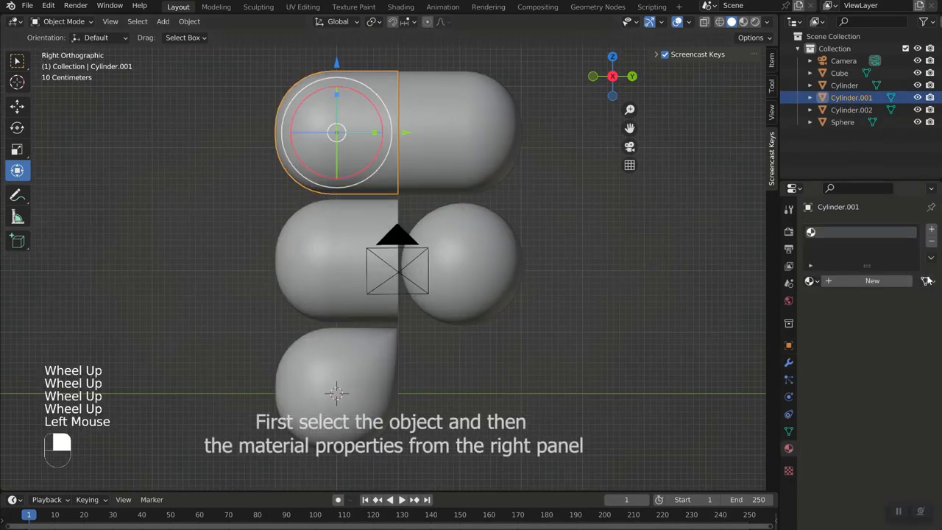
pyautogui.click(854, 279)
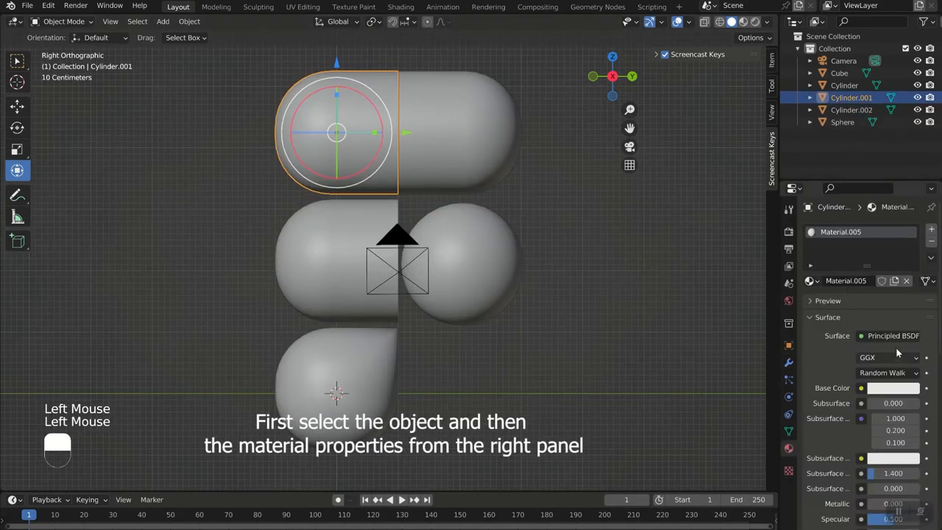
pyautogui.click(894, 336)
pyautogui.click(795, 106)
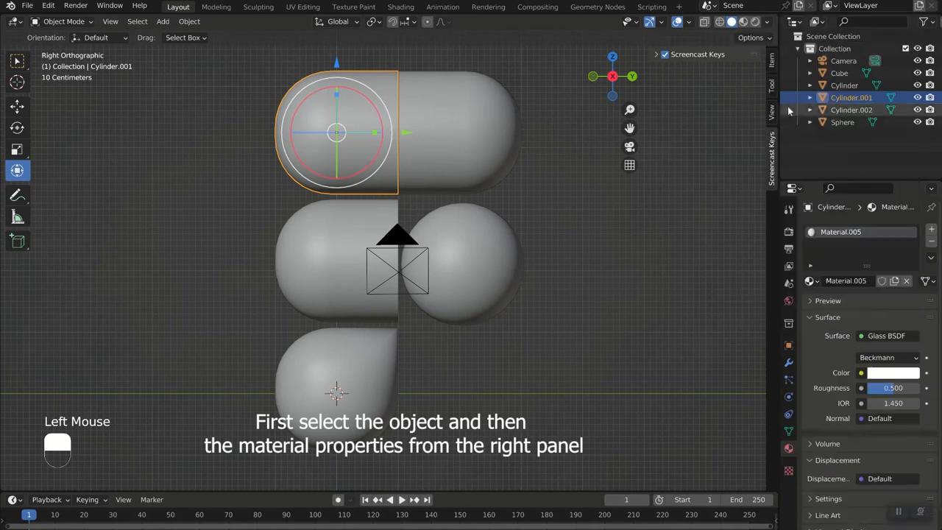
# - Try Rendered viewport shading for the glass material, and settle on Material Preview shading
pyautogui.click(744, 21)
pyautogui.click(755, 22)
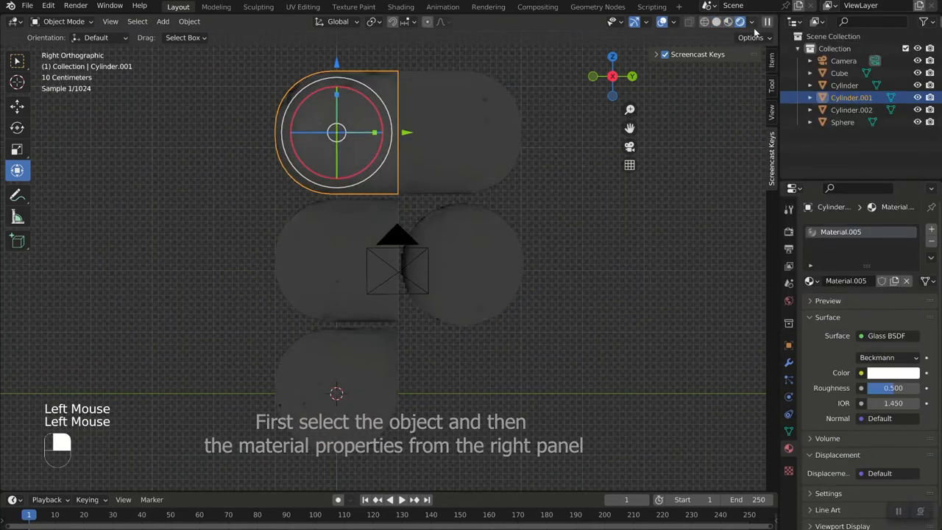
pyautogui.click(895, 373)
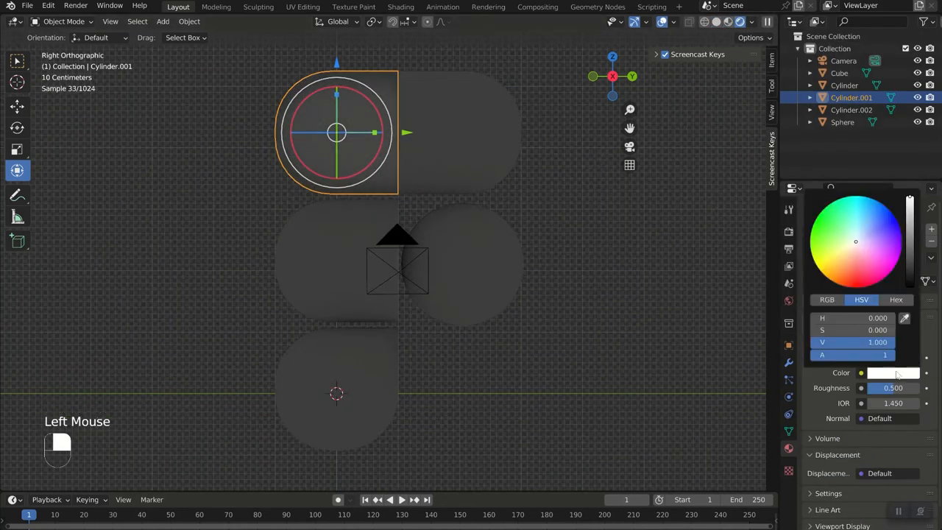
pyautogui.click(728, 21)
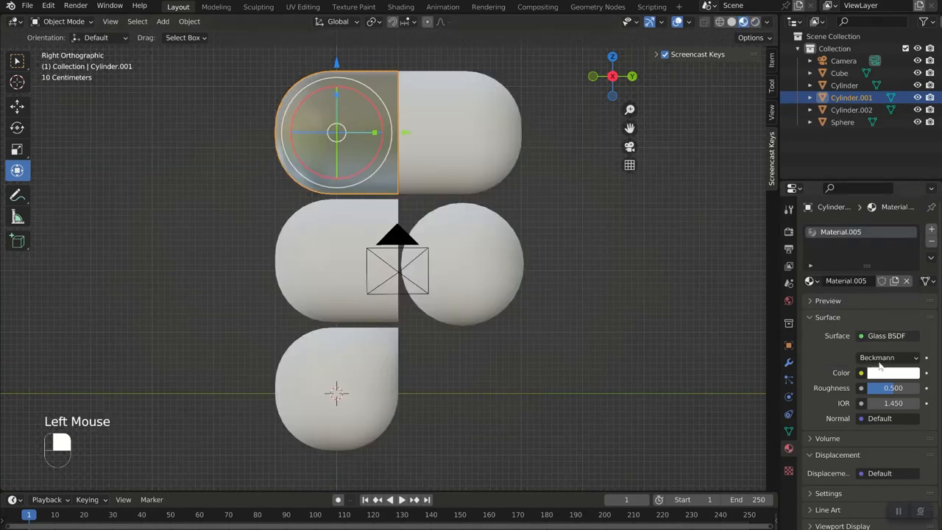
# - Colour the selected cylinder's glass red, and give the neighbouring top cylinder a new Glass BSDF material in orange
pyautogui.click(892, 376)
pyautogui.click(852, 280)
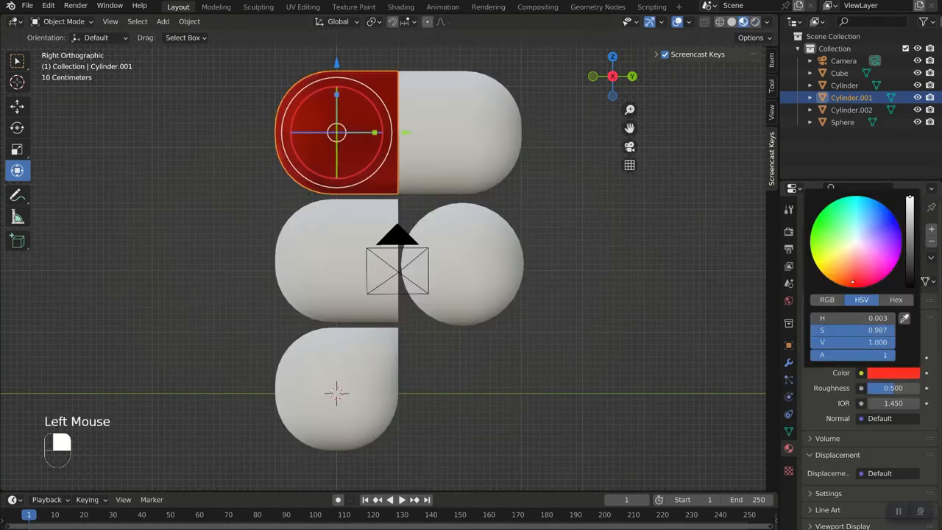
pyautogui.click(456, 128)
pyautogui.click(872, 283)
pyautogui.click(893, 336)
pyautogui.click(766, 106)
pyautogui.click(905, 374)
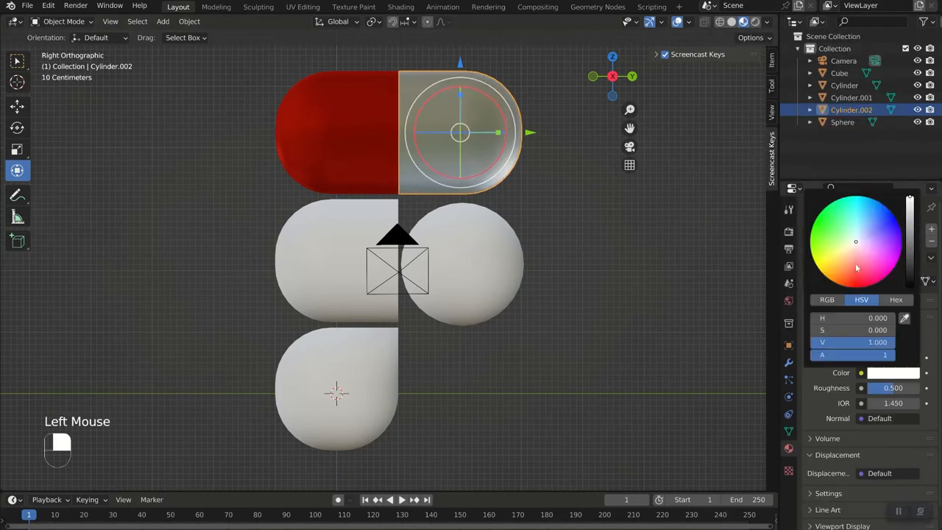
pyautogui.moveTo(866, 269); pyautogui.dragTo(844, 276)
# - Create a new Glass BSDF material on the middle cylinder and colour it purple
pyautogui.click(350, 250)
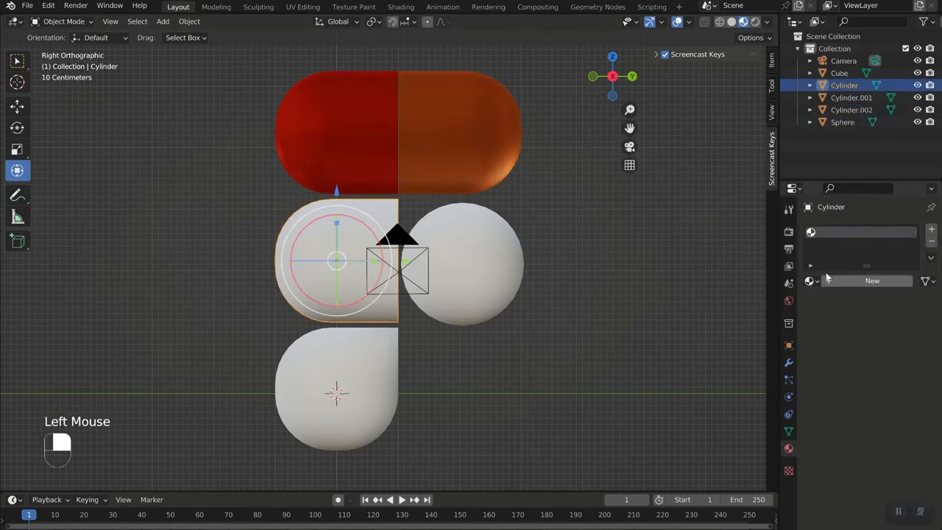
pyautogui.click(858, 283)
pyautogui.click(886, 336)
pyautogui.click(810, 105)
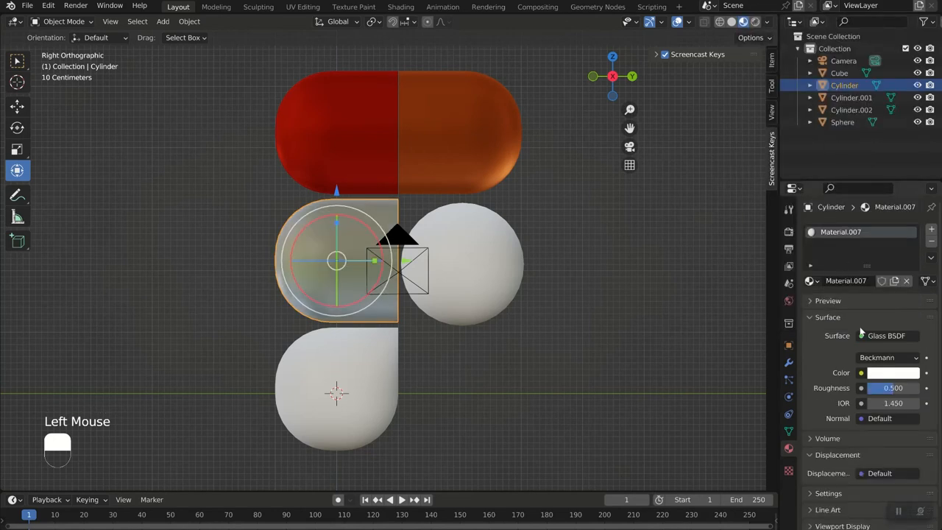
pyautogui.click(878, 376)
pyautogui.moveTo(865, 280); pyautogui.dragTo(897, 241)
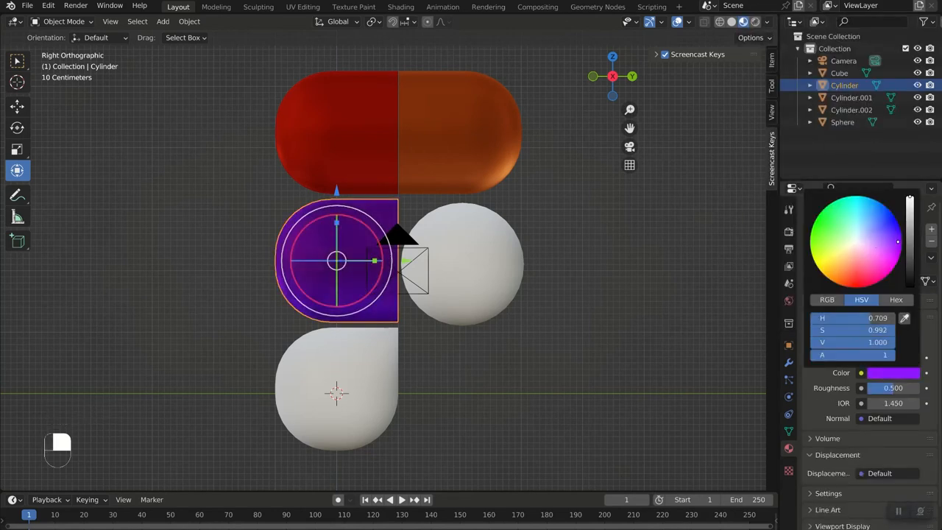
# - Create a new Glass BSDF material on the sphere and colour it blue
pyautogui.click(471, 280)
pyautogui.click(858, 275)
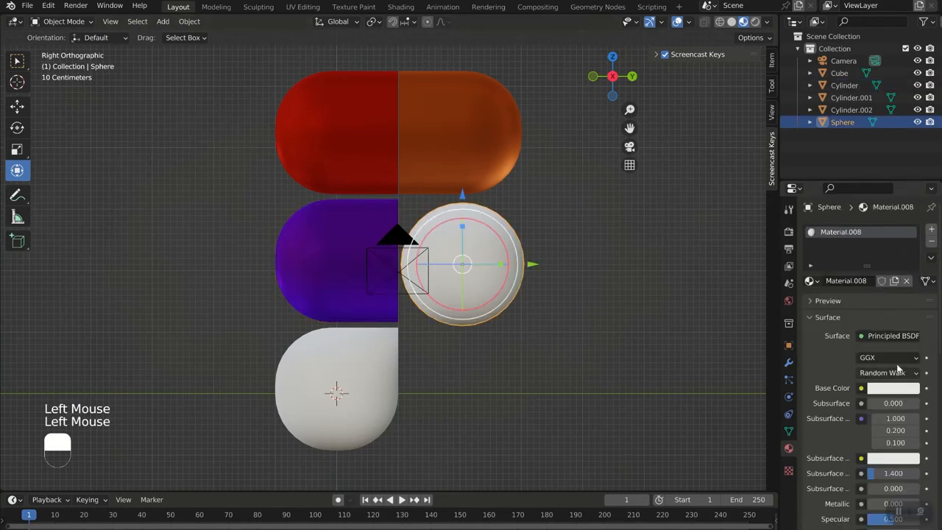
pyautogui.click(885, 335)
pyautogui.click(782, 108)
pyautogui.click(896, 374)
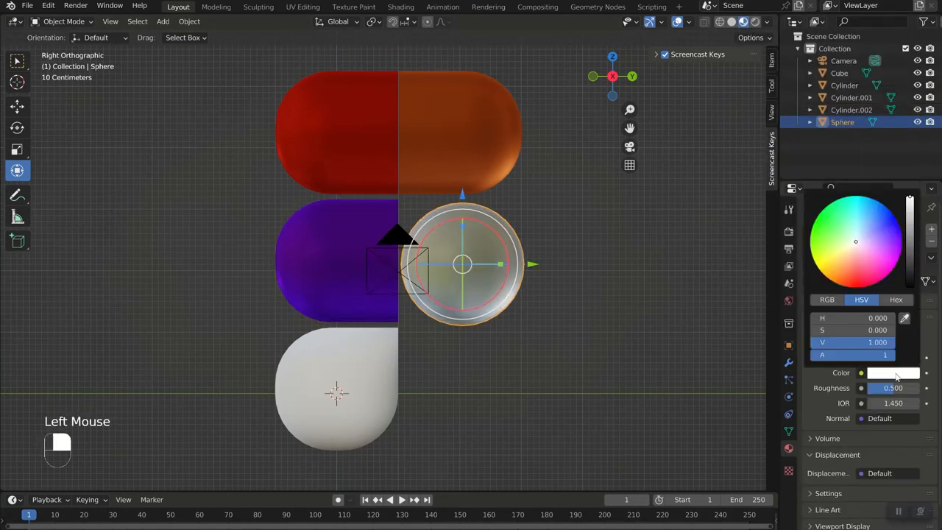
pyautogui.click(874, 208)
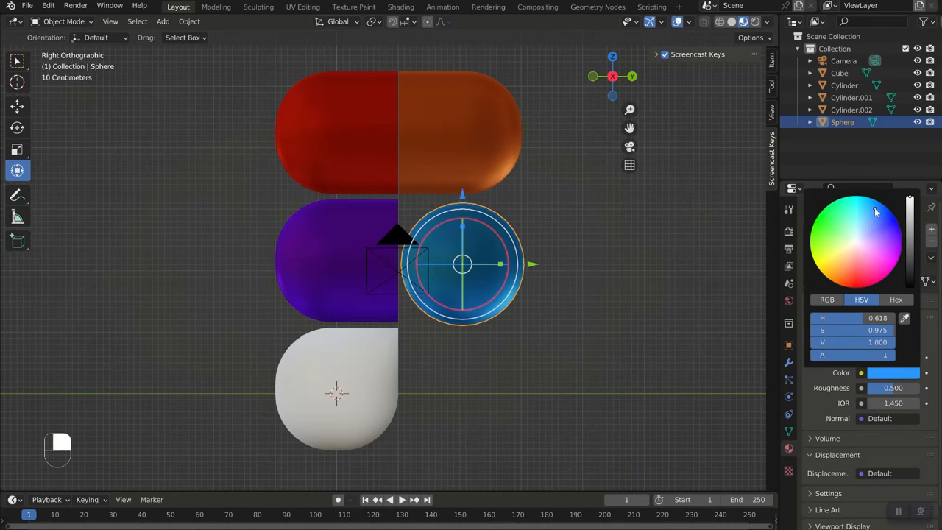
# - Give the teardrop-shaped cube a new Glass BSDF material in green with its brightness value at 0.754, and deselect it
pyautogui.click(403, 390)
pyautogui.click(868, 281)
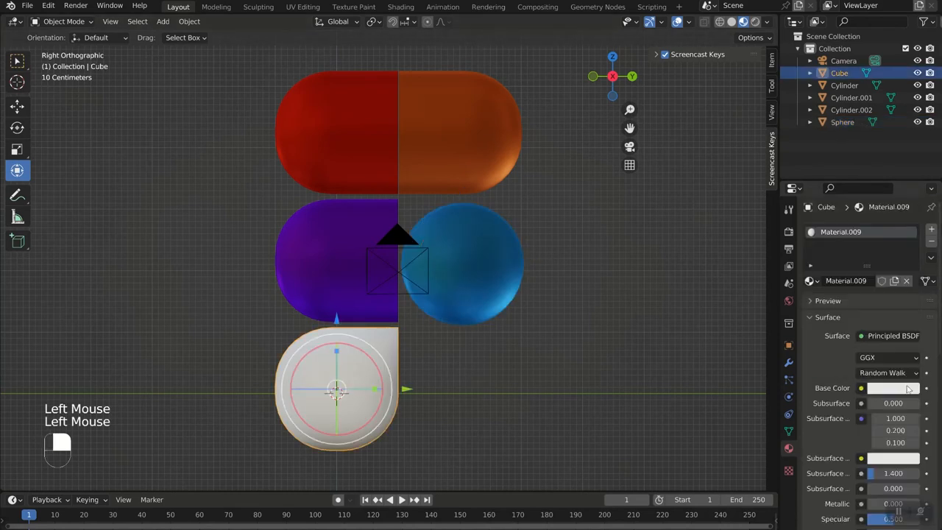
pyautogui.click(891, 335)
pyautogui.click(780, 107)
pyautogui.click(892, 373)
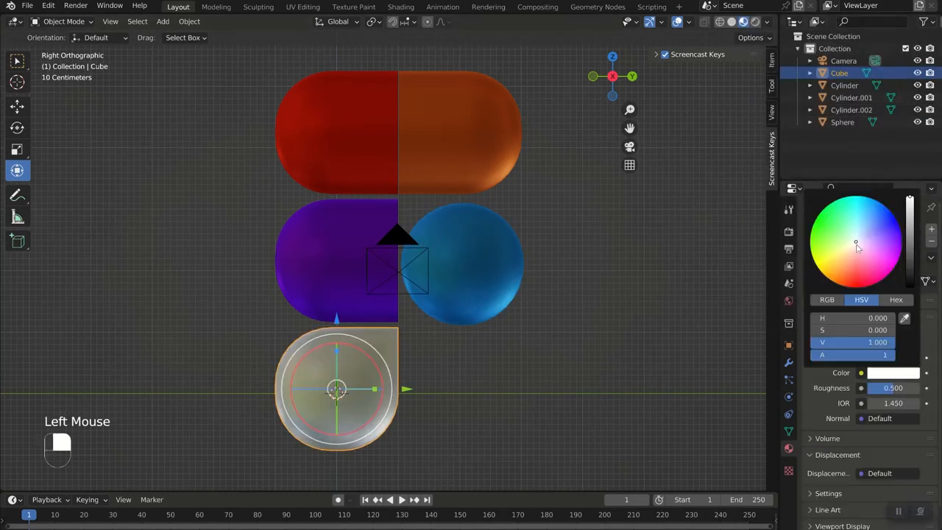
pyautogui.click(829, 226)
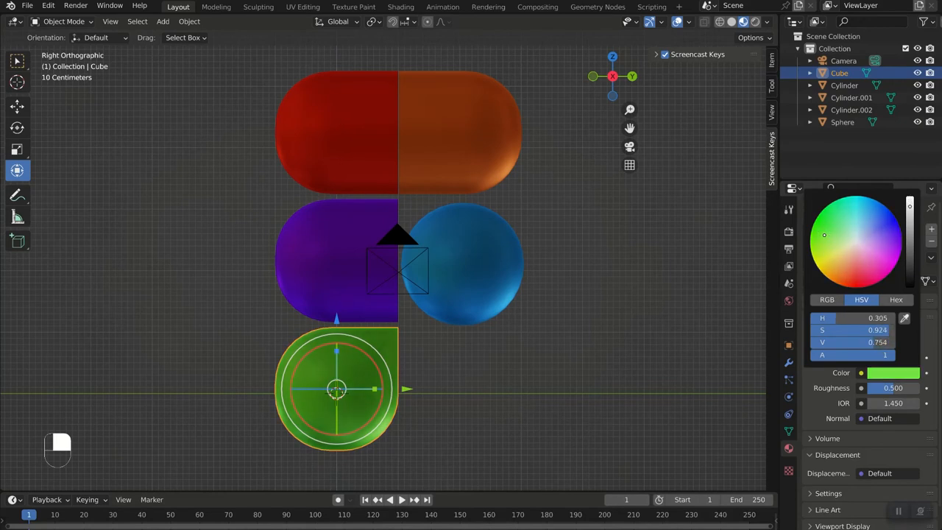
pyautogui.click(641, 374)
# - Nudge the orange cylinder slightly along Y at its joint with the red cylinder
pyautogui.click(445, 137)
pyautogui.scroll(4, 446, 138)
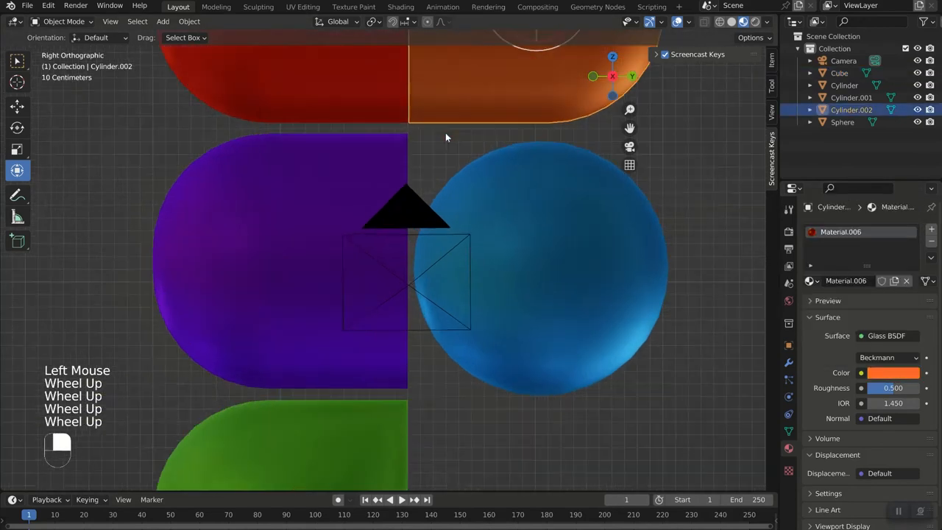
pyautogui.click(446, 151)
pyautogui.click(454, 120)
pyautogui.keyDown('shift'); pyautogui.moveTo(454, 120); pyautogui.dragTo(485, 403, button='middle'); pyautogui.keyUp('shift')
pyautogui.moveTo(633, 280); pyautogui.dragTo(633, 279)
# - Add an area light, raise it above the logo and scale it up
pyautogui.keyDown('ctrl'); pyautogui.scroll(-2, 557, 297); pyautogui.keyUp('ctrl')
pyautogui.scroll(-4, 557, 296)
pyautogui.moveTo(515, 299); pyautogui.dragTo(514, 302, button='middle')
pyautogui.hotkey('shift', 'a')
pyautogui.moveTo(492, 265)
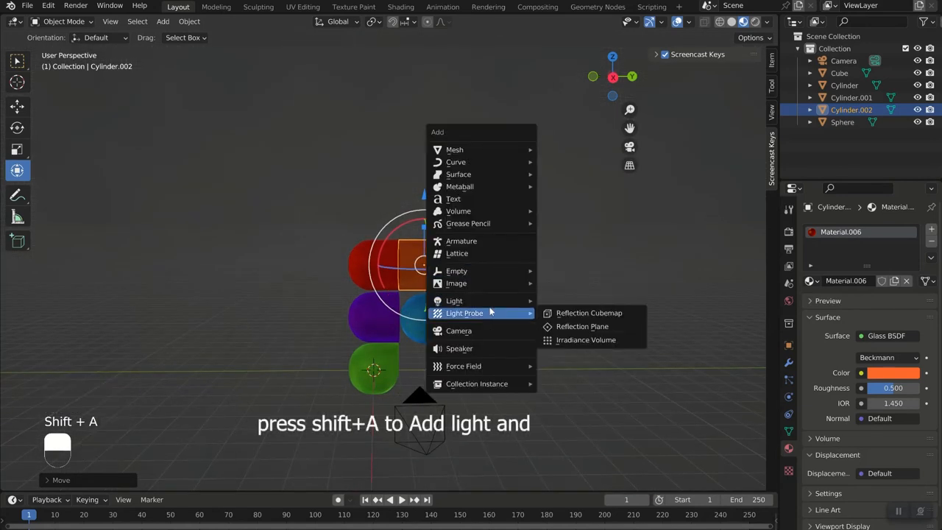
pyautogui.moveTo(533, 302)
pyautogui.click(564, 341)
pyautogui.moveTo(374, 302); pyautogui.dragTo(374, 138)
pyautogui.press('s')
pyautogui.click(806, 335)
# - Set the area light's shape to Disk and its power to 1000 W
pyautogui.click(891, 333)
pyautogui.click(891, 372)
pyautogui.click(887, 312)
pyautogui.write('1000')
# - Tilt and enlarge the disk light, placing it above the positive-Y side so it points at the logo
pyautogui.moveTo(409, 175); pyautogui.dragTo(533, 188)
pyautogui.moveTo(501, 331); pyautogui.dragTo(558, 400, button='middle')
pyautogui.moveTo(511, 243); pyautogui.dragTo(483, 212)
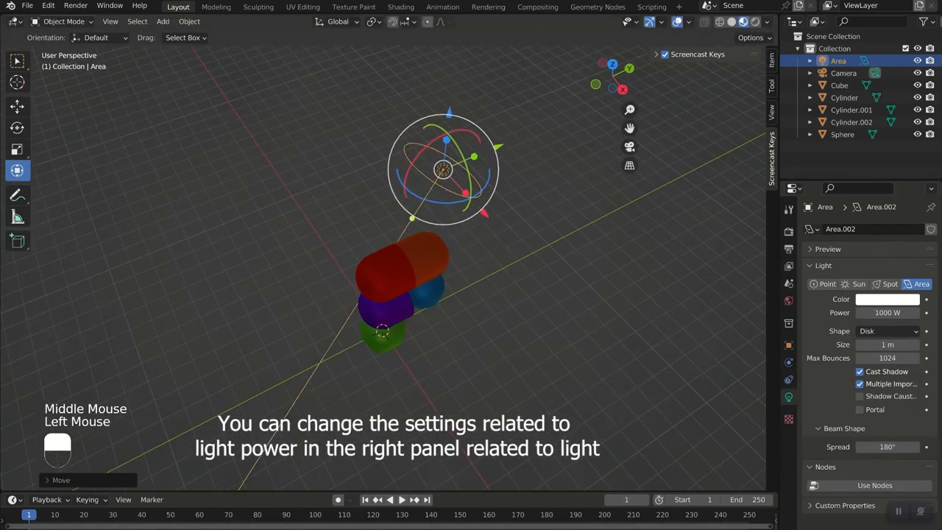
pyautogui.press('s')
pyautogui.click(418, 198)
pyautogui.moveTo(418, 199); pyautogui.dragTo(444, 195)
pyautogui.moveTo(499, 145); pyautogui.dragTo(477, 61)
pyautogui.press('KP_3')
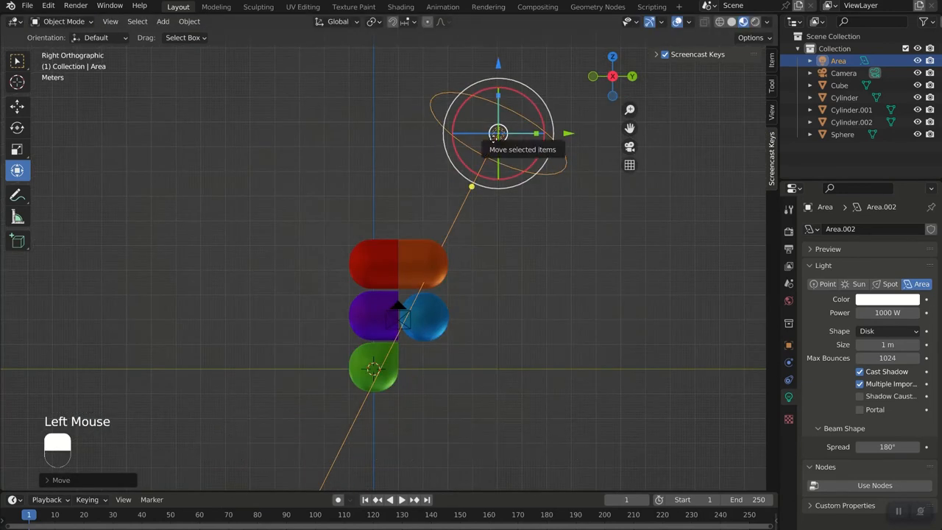
# - Duplicate the disk light along Y to the logo's negative-Y side, tilt it toward the logo and shift it along X
pyautogui.hotkey('shift', 'd')
pyautogui.press('y')
pyautogui.click(337, 94)
pyautogui.moveTo(338, 91); pyautogui.dragTo(302, 96)
pyautogui.press('KP_7')
pyautogui.moveTo(429, 323); pyautogui.dragTo(543, 321)
pyautogui.press('KP_1')
pyautogui.moveTo(515, 295); pyautogui.dragTo(463, 256, button='middle')
# - Lower the original disk light slightly and adjust the duplicate light's position in front of the logo
pyautogui.click(500, 130)
pyautogui.moveTo(505, 58); pyautogui.dragTo(501, 100)
pyautogui.moveTo(317, 247); pyautogui.dragTo(351, 345, button='middle')
pyautogui.click(350, 343)
pyautogui.moveTo(372, 408); pyautogui.dragTo(387, 448)
pyautogui.moveTo(406, 398); pyautogui.dragTo(415, 342, button='middle')
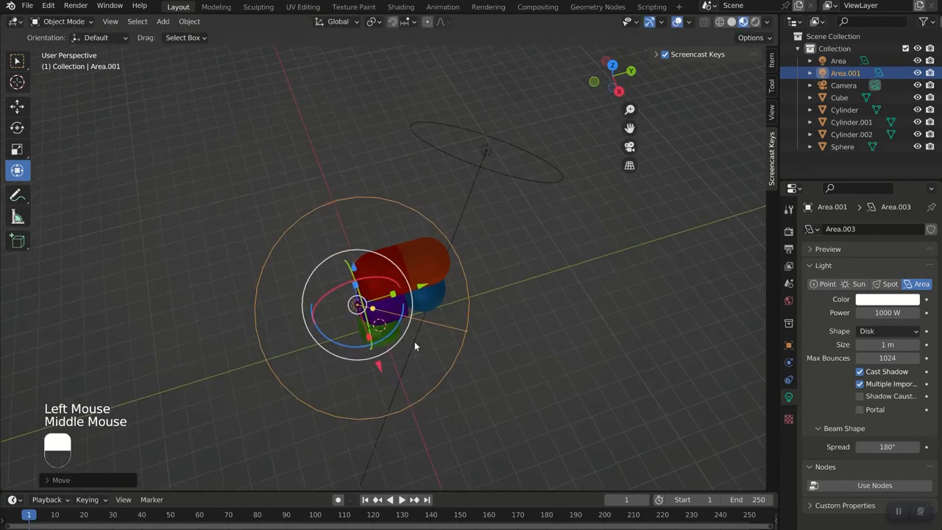
pyautogui.moveTo(345, 345); pyautogui.dragTo(337, 343)
# - Duplicate the negative-Y light along X to behind the logo and adjust the copy's angle
pyautogui.hotkey('shift', 'd')
pyautogui.press('x')
pyautogui.click(355, 187)
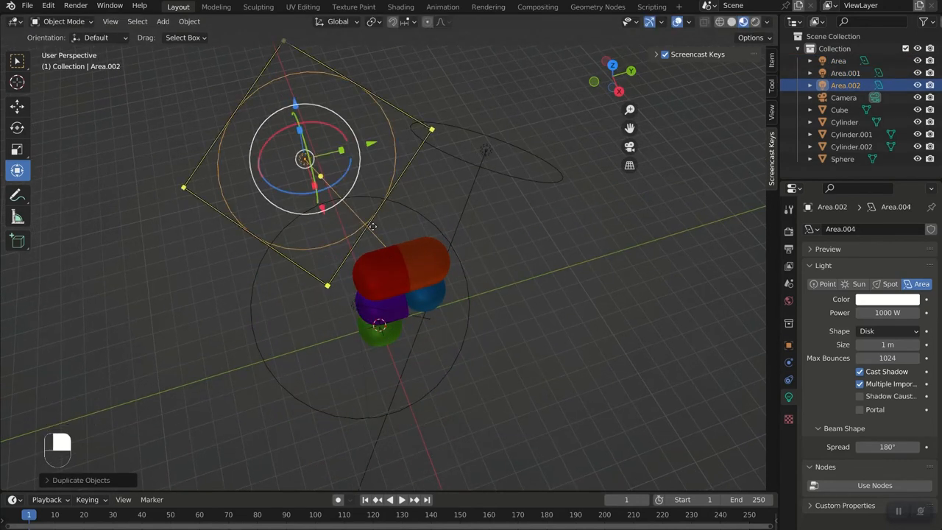
pyautogui.press('KP_7')
pyautogui.press('KP_1')
pyautogui.moveTo(361, 88)
pyautogui.mouseDown()
pyautogui.moveTo(383, 98)
pyautogui.moveTo(366, 90)
pyautogui.mouseUp()
pyautogui.moveTo(527, 302); pyautogui.dragTo(366, 334, button='middle')
# - Set the front negative-Y light's power to 1500 W and preview the lighting in Rendered viewport shading
pyautogui.click(494, 166)
pyautogui.click(319, 172)
pyautogui.click(755, 21)
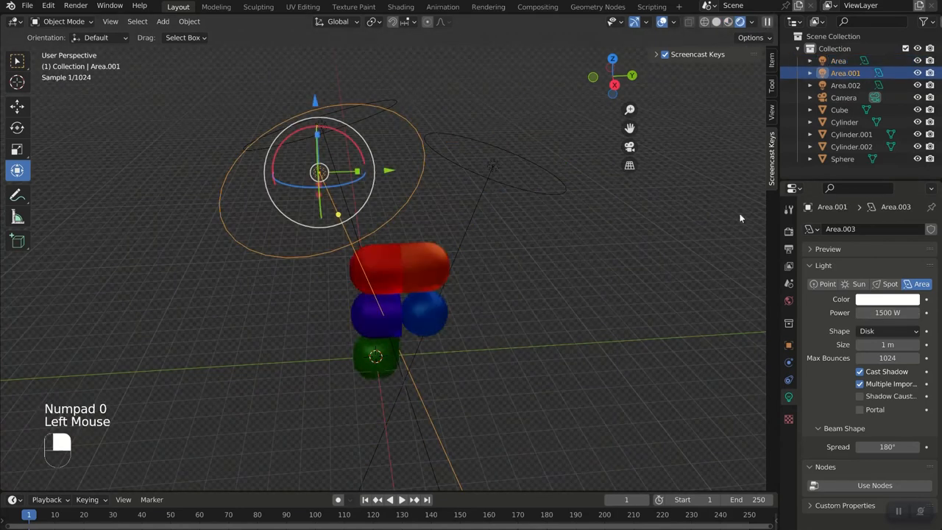
pyautogui.click(788, 231)
pyautogui.scroll(-5, 838, 468)
pyautogui.scroll(-4, 838, 468)
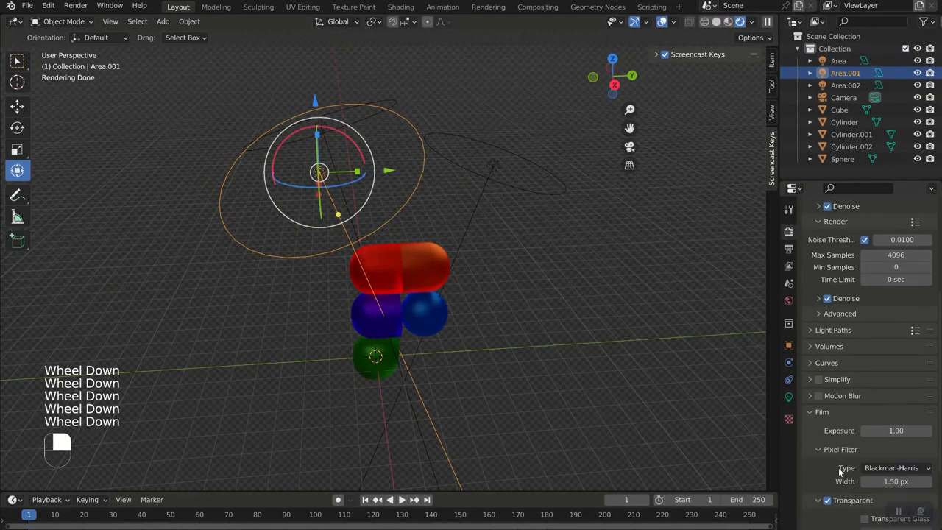
# - Move the positive-Y light closer to the logo along Y and return to Material Preview shading
pyautogui.moveTo(429, 333); pyautogui.dragTo(497, 180, button='middle')
pyautogui.click(508, 184)
pyautogui.moveTo(519, 187); pyautogui.dragTo(521, 187)
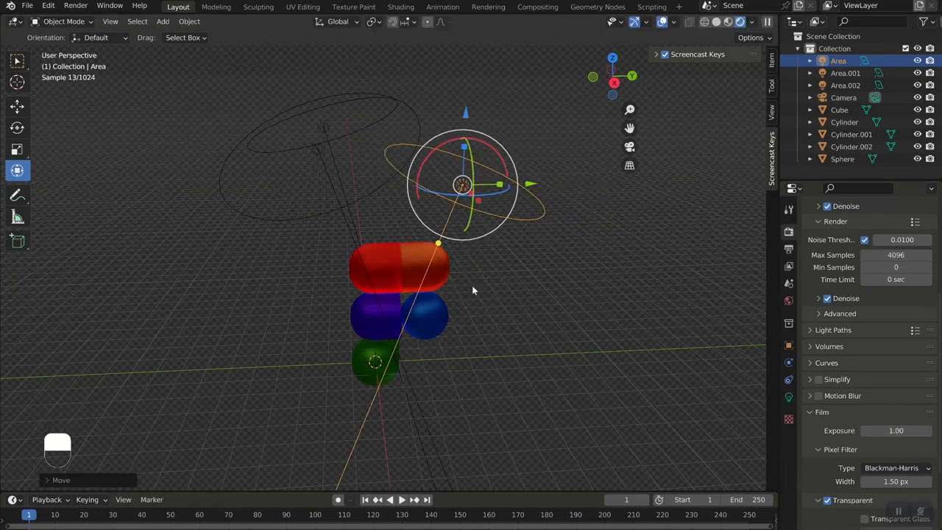
pyautogui.moveTo(416, 264); pyautogui.dragTo(442, 303, button='middle')
pyautogui.click(742, 22)
# - Duplicate a disk light along X to a spot in front of the logo, adjust its tilt and lower it
pyautogui.click(424, 372)
pyautogui.hotkey('shift', 'd')
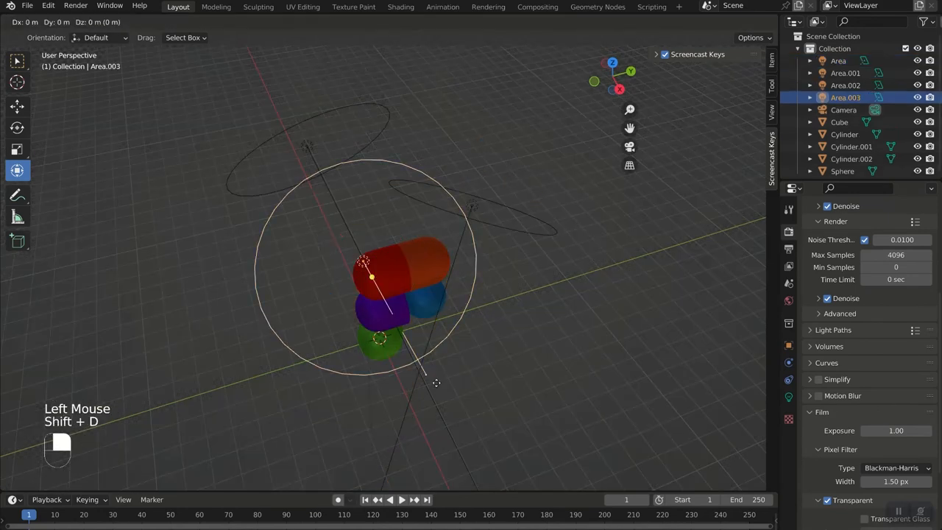
pyautogui.press('x')
pyautogui.click(501, 424)
pyautogui.moveTo(648, 420); pyautogui.dragTo(567, 409, button='middle')
pyautogui.press('KP_1')
pyautogui.moveTo(579, 91); pyautogui.dragTo(600, 107)
pyautogui.moveTo(562, 64); pyautogui.dragTo(562, 161)
pyautogui.moveTo(717, 220); pyautogui.dragTo(564, 240, button='middle')
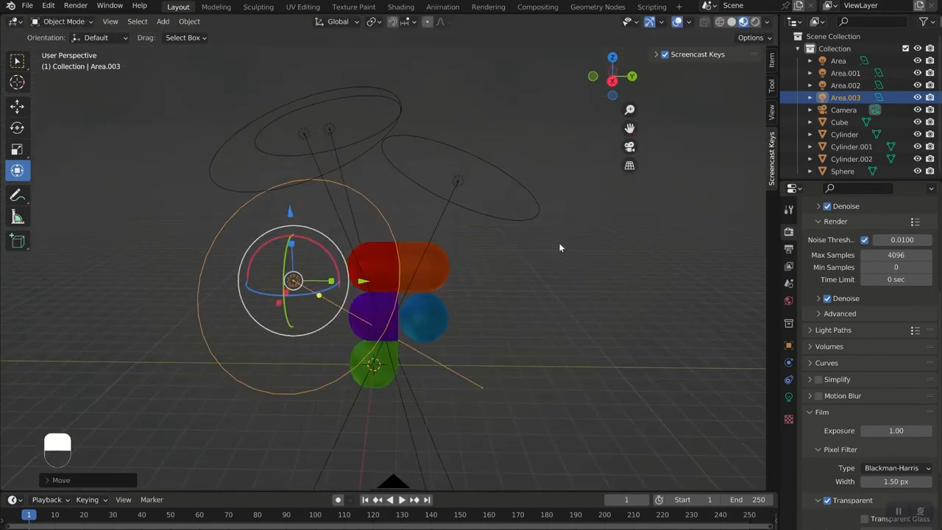
# - Shift the front light along Y in line with the logo, turn it to face the logo and enlarge it
pyautogui.moveTo(518, 295); pyautogui.dragTo(472, 326, button='middle')
pyautogui.moveTo(355, 323); pyautogui.dragTo(390, 325)
pyautogui.press('KP_1')
pyautogui.press('KP_7')
pyautogui.moveTo(601, 273); pyautogui.dragTo(593, 263)
pyautogui.moveTo(555, 224); pyautogui.dragTo(554, 195)
pyautogui.press('s')
pyautogui.click(698, 380)
# - Lower the front light to the logo's height and turn it upright to face the logo
pyautogui.scroll(5, 869, 318)
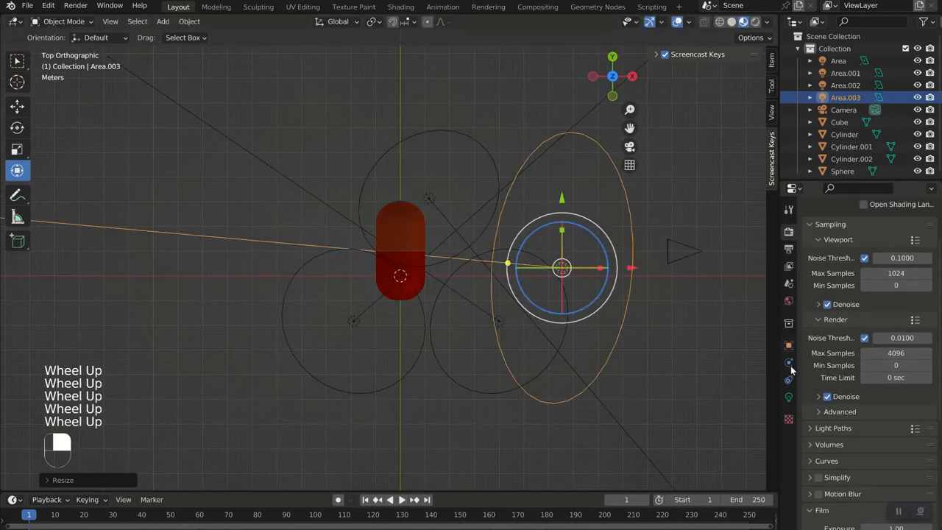
pyautogui.click(786, 398)
pyautogui.moveTo(611, 434); pyautogui.dragTo(567, 303, button='middle')
pyautogui.moveTo(551, 149); pyautogui.dragTo(552, 190)
pyautogui.moveTo(588, 225); pyautogui.dragTo(599, 243)
pyautogui.moveTo(550, 190); pyautogui.dragTo(552, 201)
pyautogui.moveTo(487, 353); pyautogui.dragTo(531, 368, button='middle')
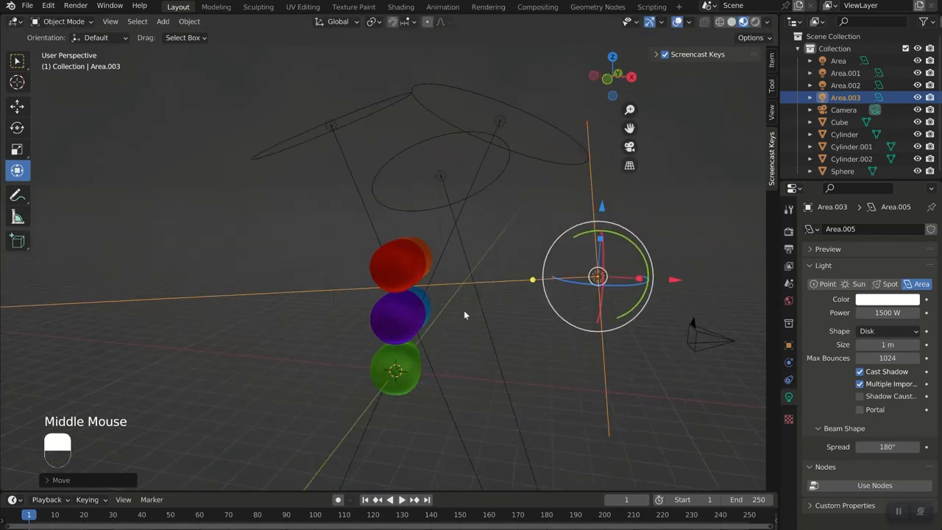
# - Move the positive-Y light toward the centre, raise and tilt it, and enlarge both it and a second overhead light
pyautogui.moveTo(434, 234); pyautogui.dragTo(461, 257, button='middle')
pyautogui.click(425, 158)
pyautogui.moveTo(490, 158); pyautogui.dragTo(435, 157)
pyautogui.moveTo(369, 95); pyautogui.dragTo(370, 50)
pyautogui.moveTo(413, 98); pyautogui.dragTo(416, 110)
pyautogui.press('s')
pyautogui.moveTo(549, 263); pyautogui.dragTo(571, 344, button='middle')
pyautogui.click(624, 259)
pyautogui.click(317, 126)
pyautogui.press('s')
pyautogui.click(641, 330)
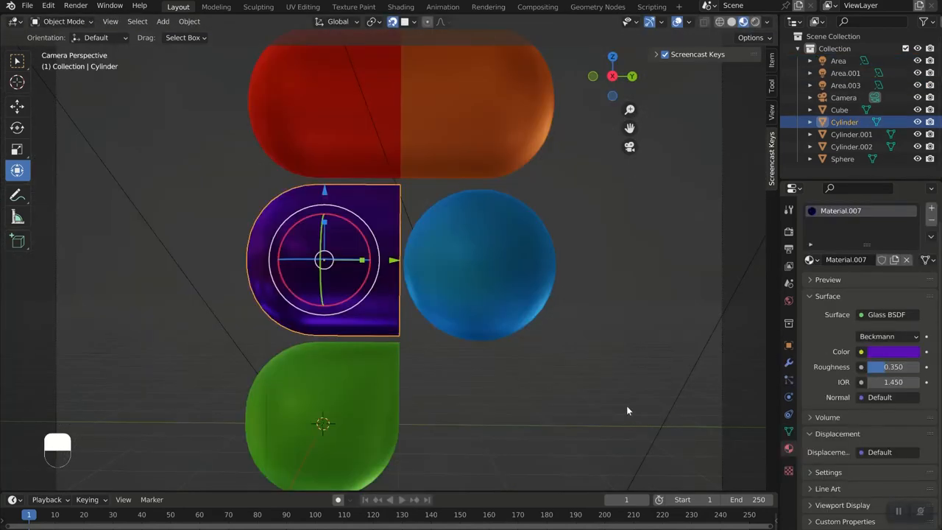
# - Add a plane mesh and scale it up to form a floor wider than the logo
pyautogui.scroll(-2, 488, 282)
pyautogui.moveTo(487, 282); pyautogui.dragTo(544, 259, button='middle')
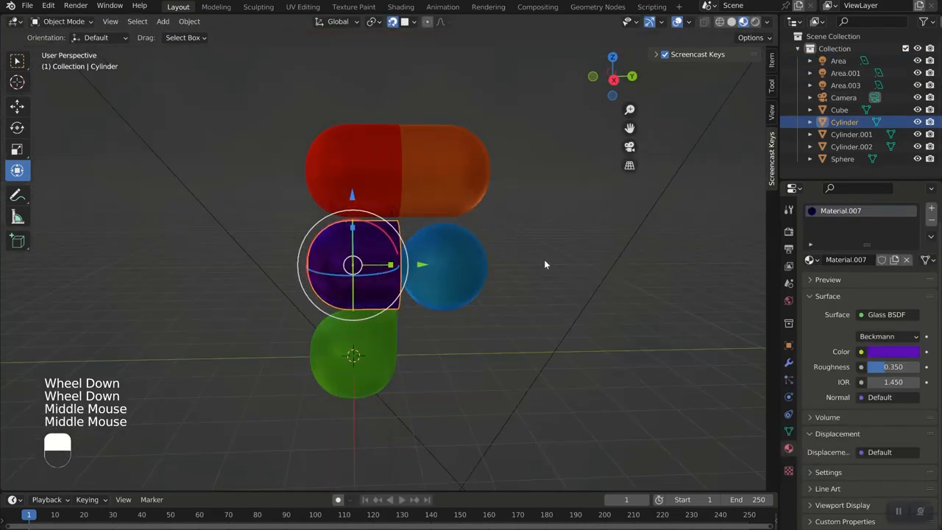
pyautogui.hotkey('shift', 'a')
pyautogui.moveTo(516, 109)
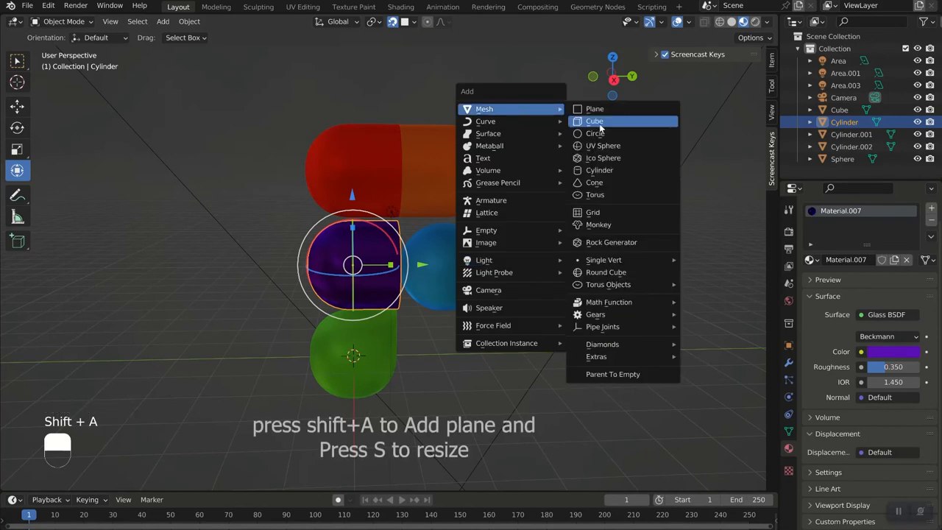
pyautogui.click(589, 109)
pyautogui.press('s')
pyautogui.click(681, 455)
# - Move the plane along Z so it lies just beneath the green teardrop
pyautogui.press('KP_3')
pyautogui.moveTo(344, 298); pyautogui.dragTo(344, 86)
pyautogui.scroll(-2, 450, 337)
pyautogui.moveTo(451, 337); pyautogui.dragTo(555, 313, button='middle')
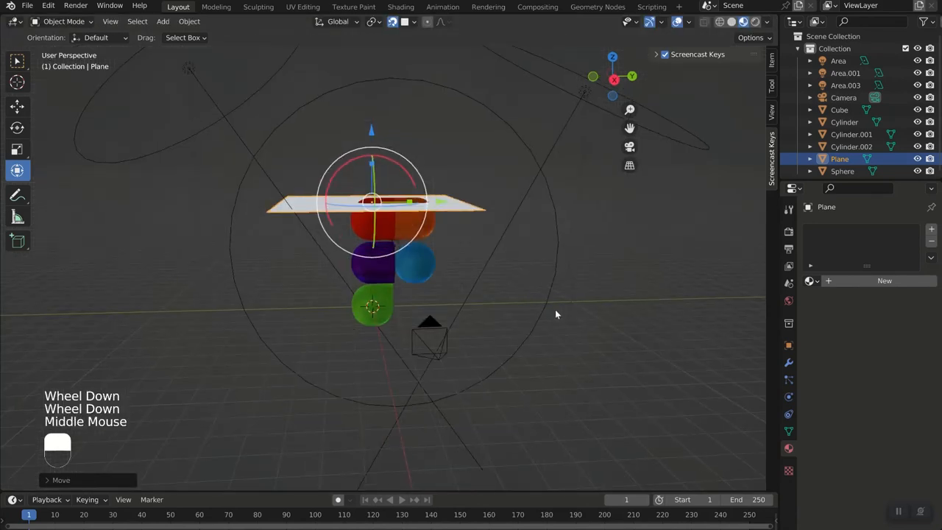
pyautogui.moveTo(368, 126); pyautogui.dragTo(394, 339)
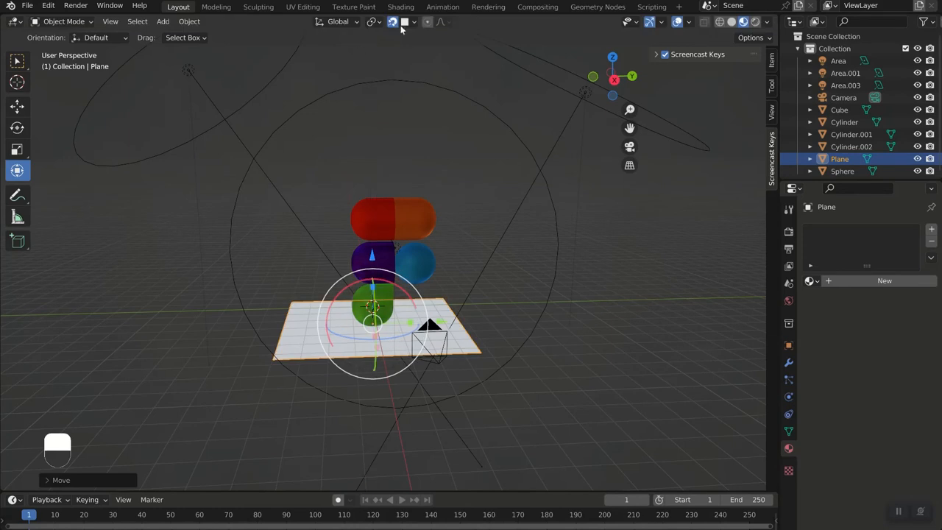
# - Turn off snapping and shift the plane slightly toward positive Y to centre it under the logo
pyautogui.press('KP_0')
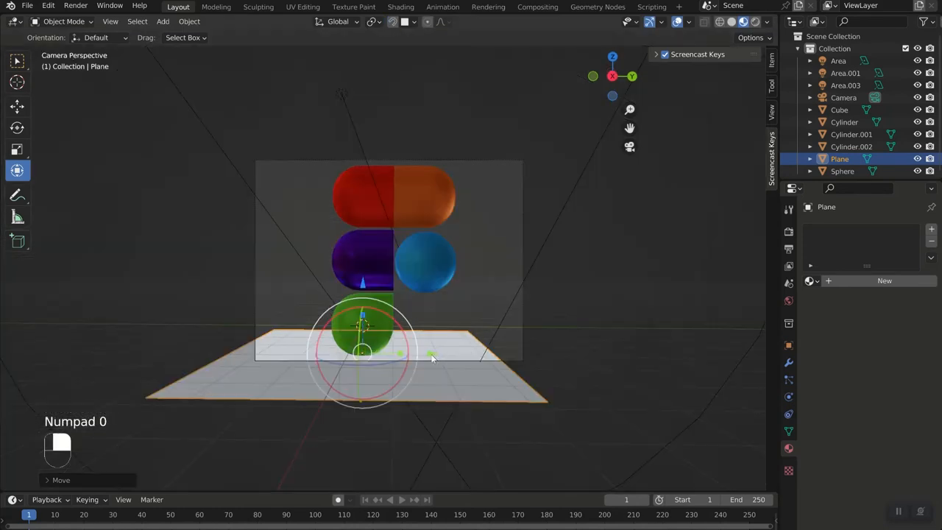
pyautogui.moveTo(454, 354)
pyautogui.mouseDown()
pyautogui.moveTo(445, 355)
pyautogui.moveTo(457, 355)
pyautogui.mouseUp()
pyautogui.press('KP_3')
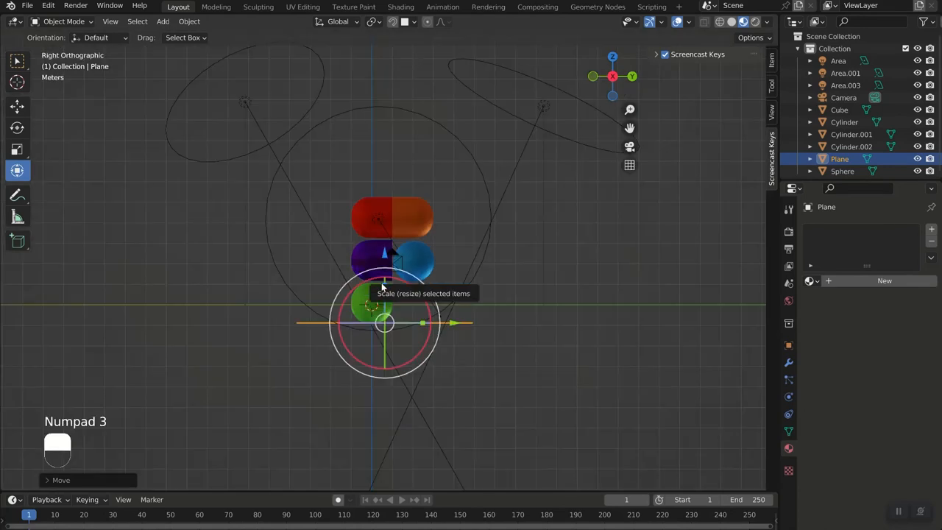
# - Extrude the plane's back edge upward along Z to form a backdrop wall behind the logo, and return to Object Mode
pyautogui.press('Tab')
pyautogui.moveTo(381, 283); pyautogui.dragTo(593, 278, button='middle')
pyautogui.click(116, 21)
pyautogui.click(318, 294)
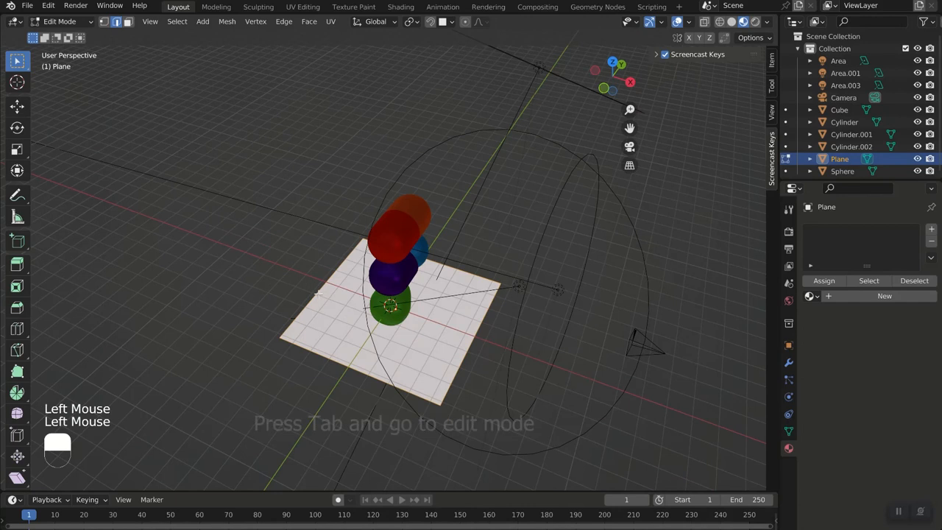
pyautogui.press('e')
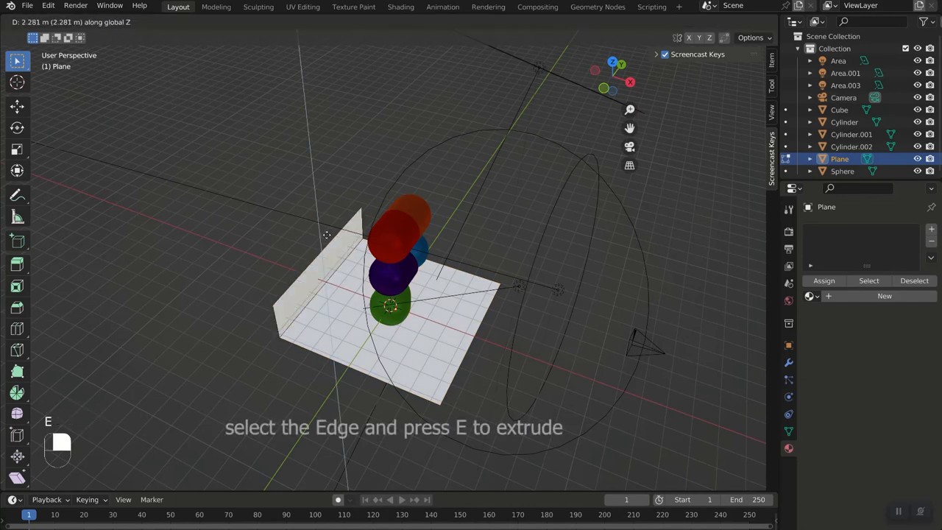
pyautogui.click(322, 171)
pyautogui.press('KP_0')
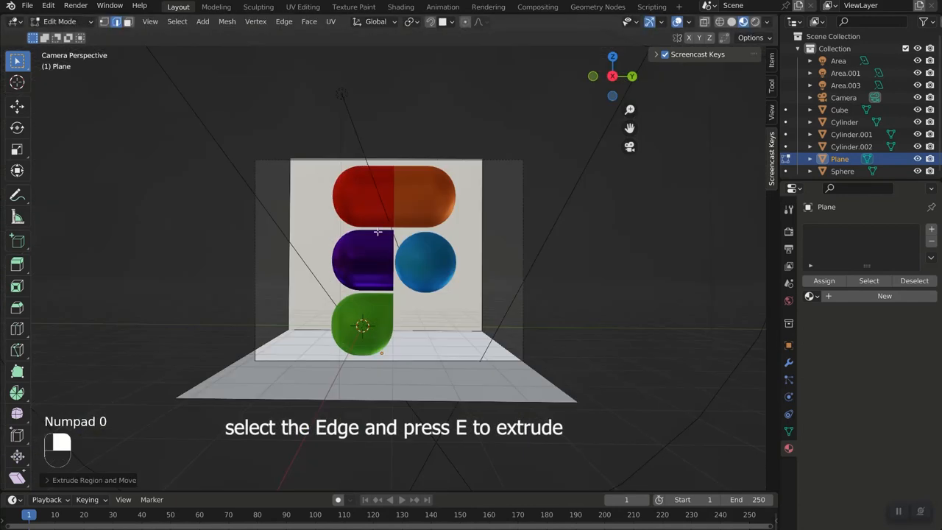
pyautogui.press('Tab')
pyautogui.click(378, 233)
pyautogui.click(378, 233)
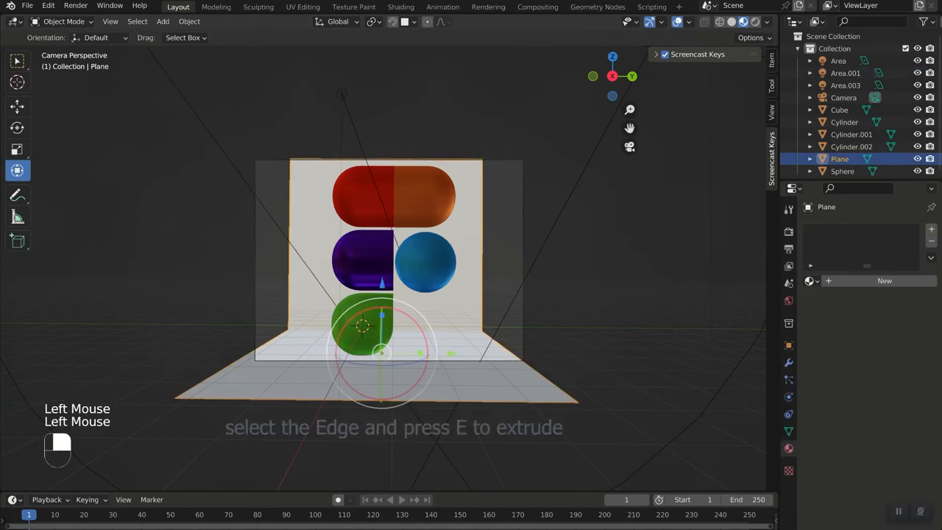
# - Scale the floor-and-backdrop plane up by about 1.69 so that it fills the camera frame
pyautogui.press('s')
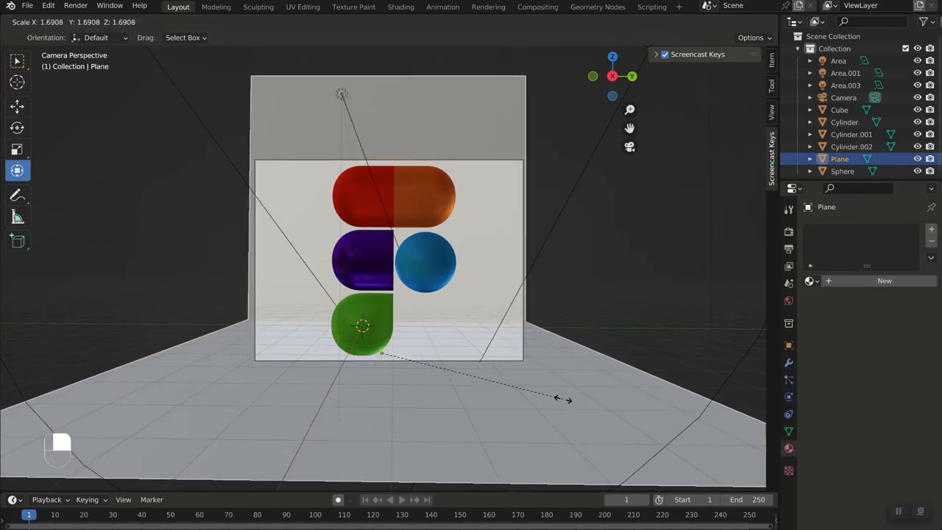
pyautogui.click(563, 398)
pyautogui.click(265, 416)
# - Bevel the plane's edge between floor and backdrop wall with multiple segments to form a wide, smooth curve
pyautogui.moveTo(201, 399); pyautogui.dragTo(189, 395, button='middle')
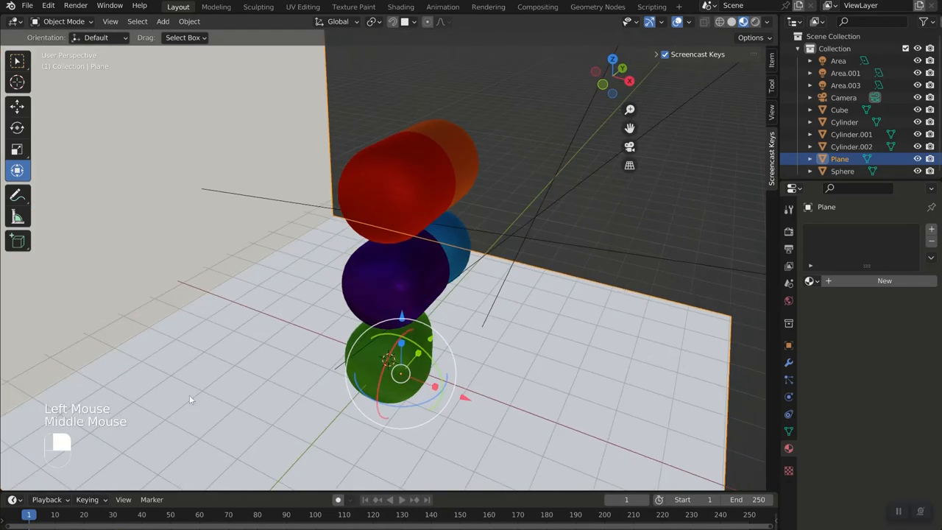
pyautogui.click(732, 22)
pyautogui.press('Tab')
pyautogui.click(168, 295)
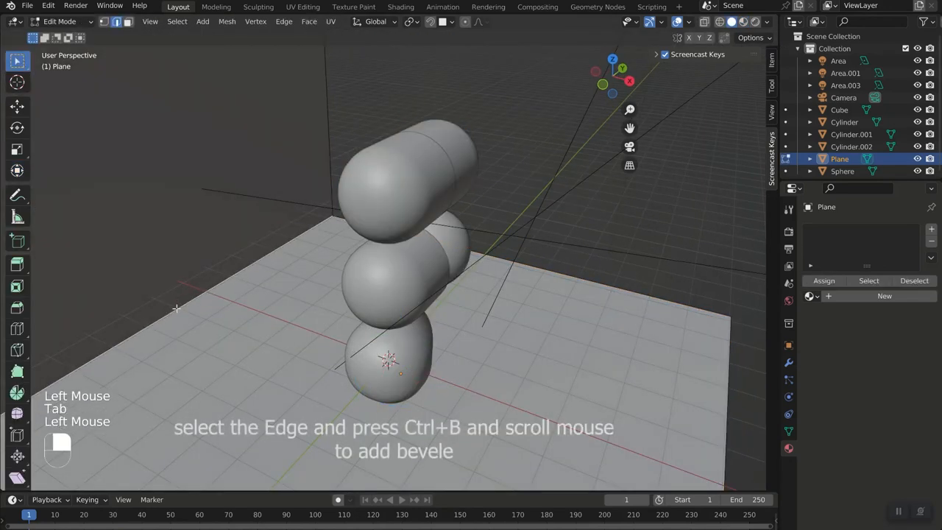
pyautogui.hotkey('ctrl', 'b')
pyautogui.click(300, 379)
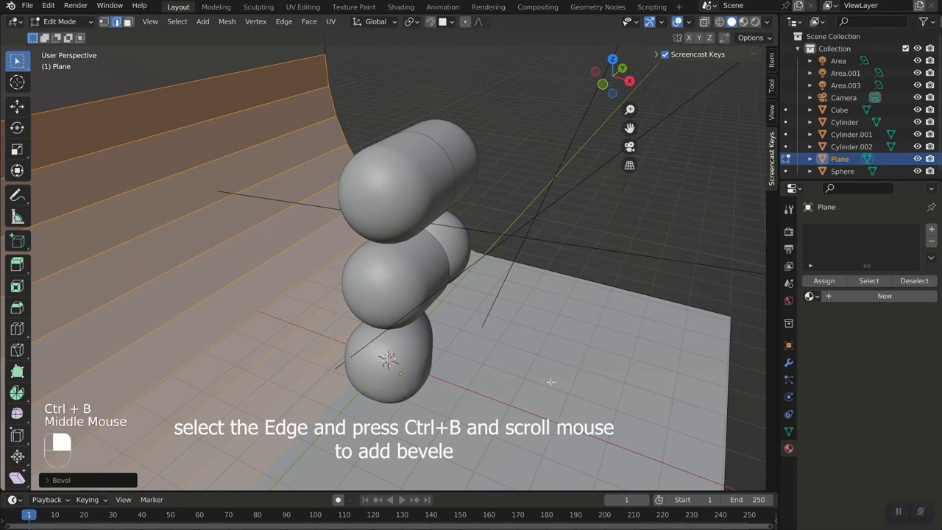
# - Return to Object Mode and apply smooth shading to the curved backdrop
pyautogui.moveTo(551, 383); pyautogui.dragTo(473, 375, button='middle')
pyautogui.press('Tab')
pyautogui.rightClick(252, 272)
pyautogui.click(237, 246)
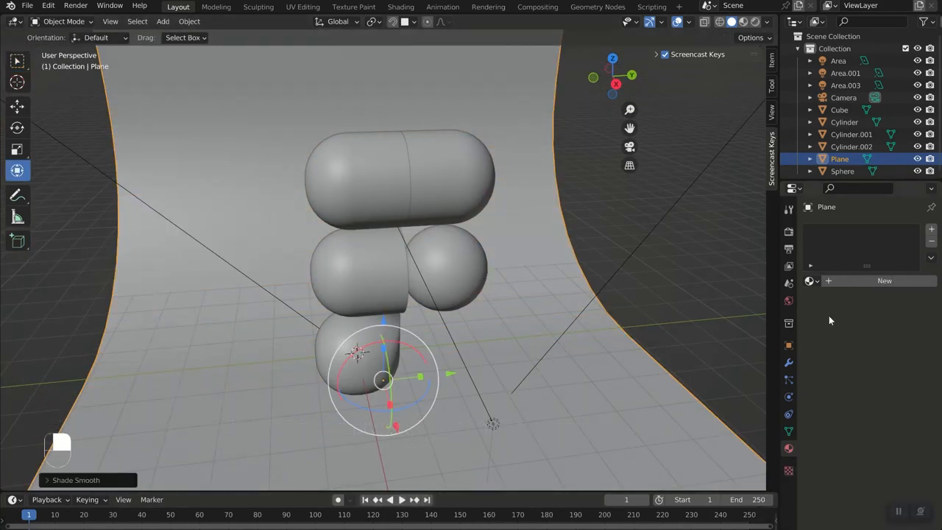
# - Add a new material to the backdrop and give it a pale mint green base colour
pyautogui.click(879, 281)
pyautogui.click(893, 391)
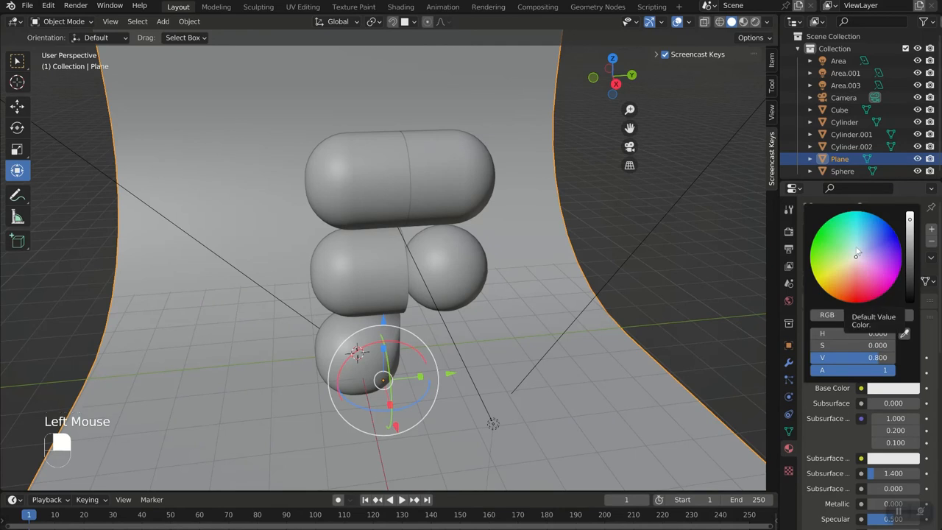
pyautogui.moveTo(858, 254); pyautogui.dragTo(854, 249)
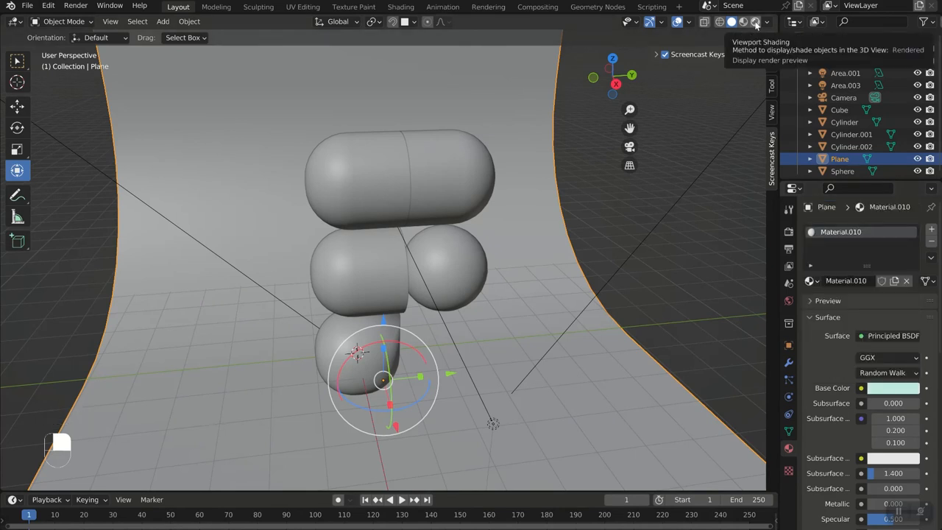
# - Switch the viewport to rendered shading and adjust the orange piece's glass colour to a softer orange
pyautogui.click(755, 22)
pyautogui.keyDown('ctrl'); pyautogui.moveTo(586, 398); pyautogui.dragTo(566, 380, button='middle'); pyautogui.keyUp('ctrl')
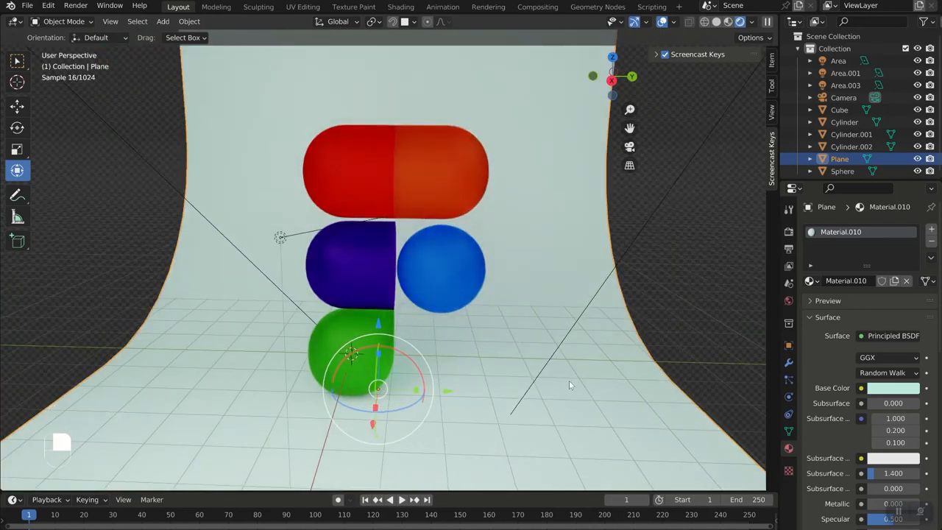
pyautogui.click(439, 181)
pyautogui.click(894, 373)
pyautogui.moveTo(843, 269); pyautogui.dragTo(847, 274)
# - Set the red piece's glass roughness to 0.35 to match the purple piece
pyautogui.click(356, 176)
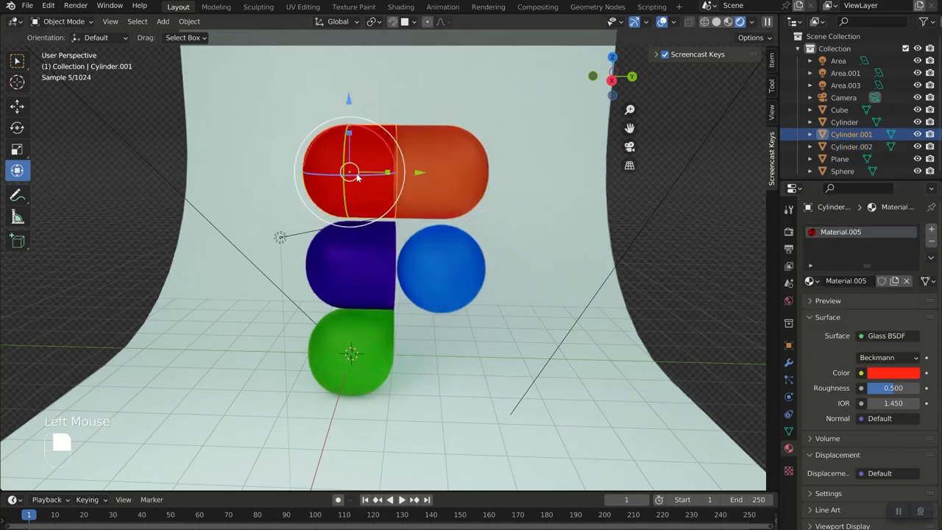
pyautogui.click(377, 278)
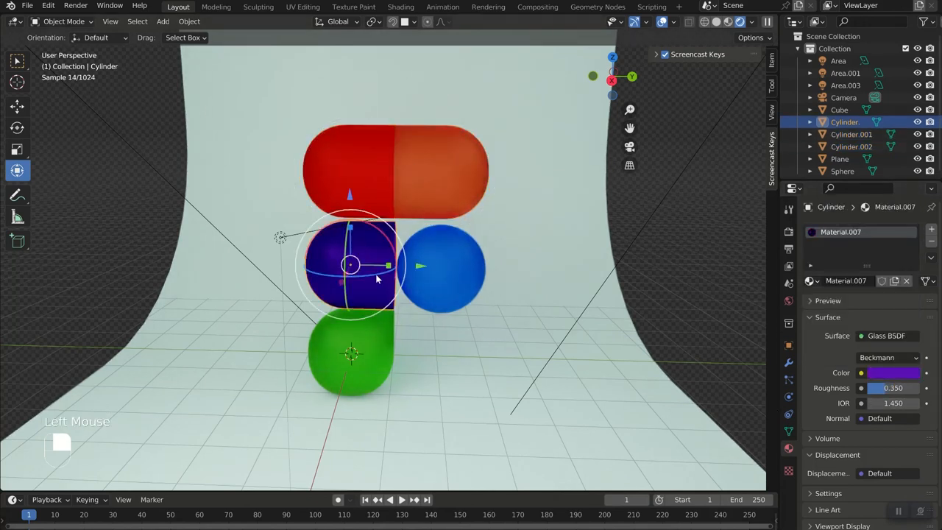
pyautogui.click(391, 184)
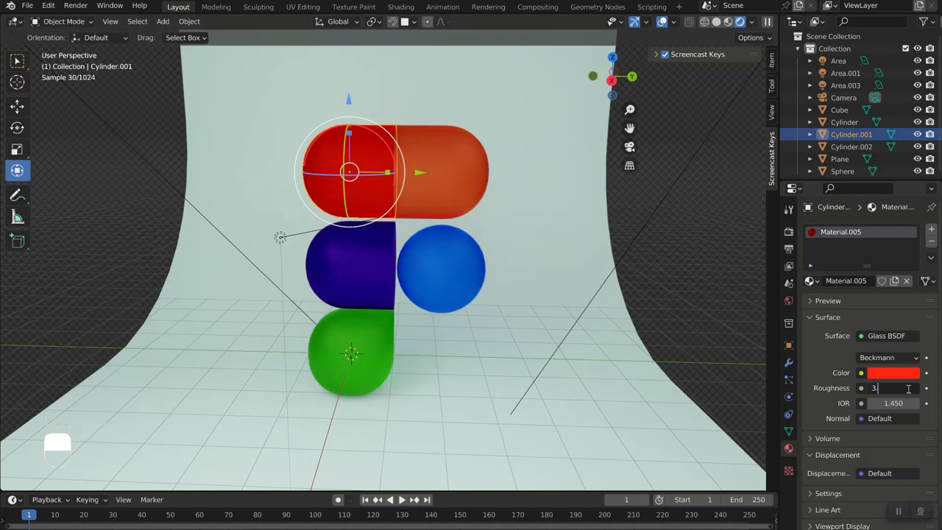
pyautogui.press('Return')
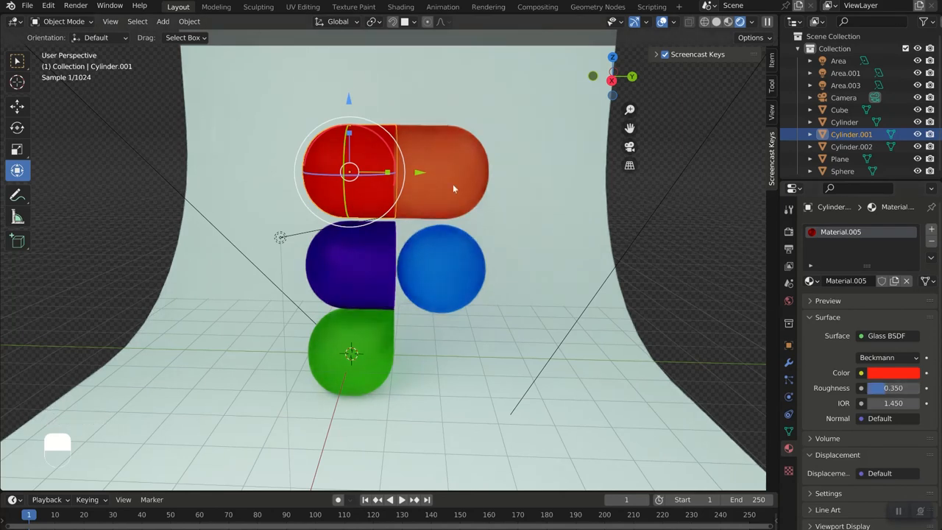
# - Set the blue sphere's glass roughness to 0.35
pyautogui.click(482, 200)
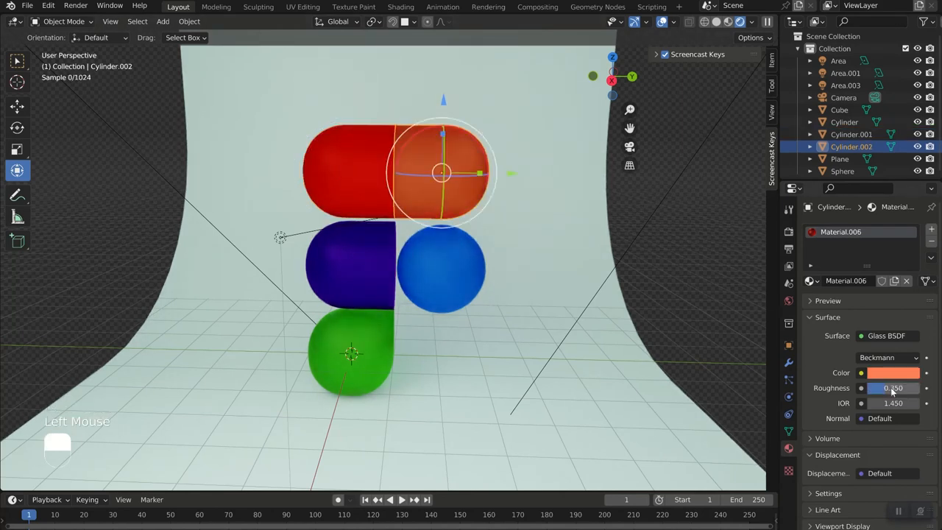
pyautogui.click(401, 254)
pyautogui.click(895, 388)
pyautogui.write('0.35')
pyautogui.press('Return')
# - Set the green teardrop's glass roughness to 0.35
pyautogui.click(377, 332)
pyautogui.press('KP_0')
pyautogui.press('KP_Decimal')
pyautogui.press('KP_3')
pyautogui.press('KP_5')
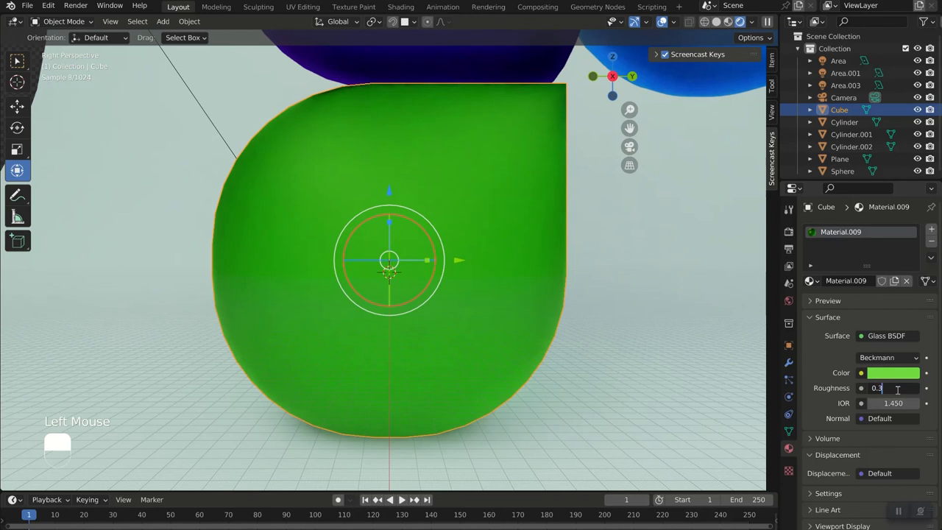
pyautogui.press('Return')
# - Move and rotate the area lights in front of the logo to re-aim them at it
pyautogui.scroll(-3, 588, 202)
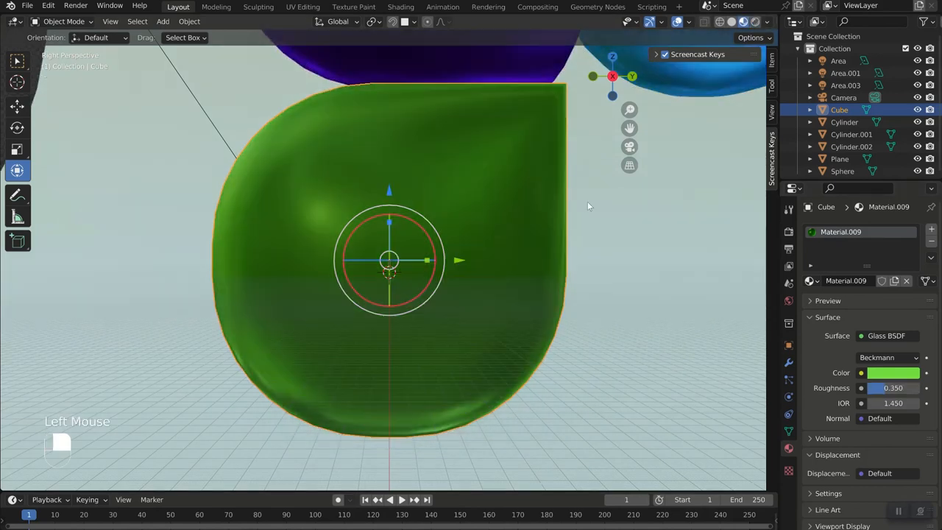
pyautogui.moveTo(564, 244); pyautogui.dragTo(375, 339, button='middle')
pyautogui.scroll(-2, 504, 265)
pyautogui.scroll(-1, 374, 340)
pyautogui.scroll(-1, 374, 341)
pyautogui.click(276, 347)
pyautogui.click(276, 347)
pyautogui.click(573, 230)
pyautogui.moveTo(600, 252); pyautogui.dragTo(581, 389, button='middle')
pyautogui.moveTo(573, 405); pyautogui.dragTo(530, 382)
pyautogui.moveTo(532, 466); pyautogui.dragTo(584, 395, button='middle')
pyautogui.moveTo(526, 144); pyautogui.dragTo(549, 166)
pyautogui.moveTo(490, 207); pyautogui.dragTo(495, 222)
pyautogui.moveTo(456, 310); pyautogui.dragTo(380, 318, button='middle')
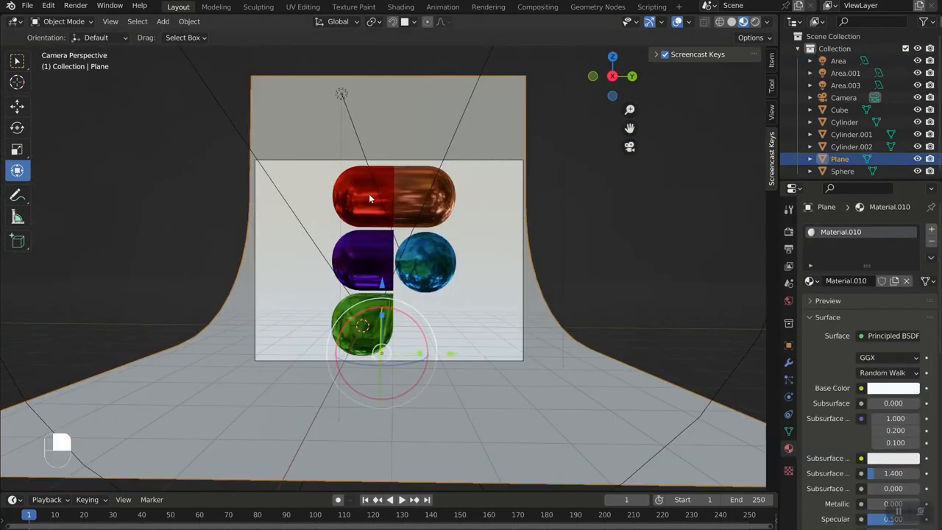
# - Select the red, orange, purple, blue and green pieces in turn to check their glass materials
pyautogui.click(362, 196)
pyautogui.click(424, 197)
pyautogui.click(363, 259)
pyautogui.click(426, 262)
pyautogui.click(362, 324)
# - Duplicate the 1500 W disk area light at the floor's front corner and shift the copy along X toward the backdrop
pyautogui.scroll(-2, 550, 374)
pyautogui.moveTo(508, 321); pyautogui.dragTo(618, 427, button='middle')
pyautogui.click(466, 412)
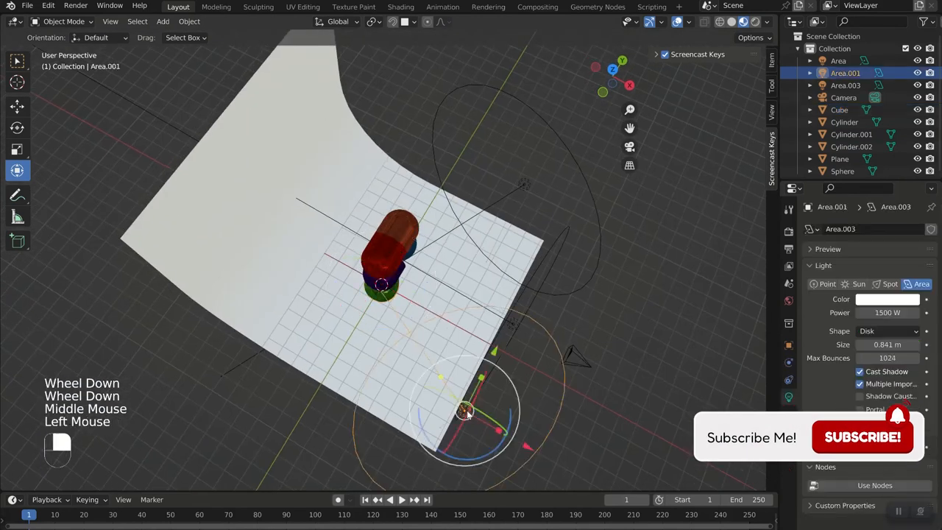
pyautogui.hotkey('shift', 'd')
pyautogui.press('x')
pyautogui.press('KP_1')
pyautogui.click(345, 326)
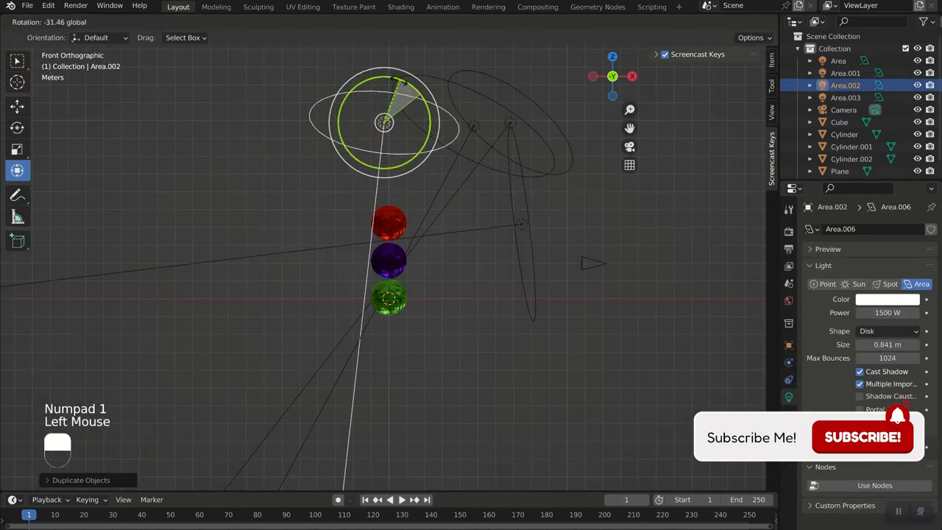
# - Rotate the duplicated area light and reposition it beside the logo, shifting it along Y
pyautogui.moveTo(442, 309); pyautogui.dragTo(432, 221, button='middle')
pyautogui.moveTo(307, 93); pyautogui.dragTo(309, 107)
pyautogui.moveTo(334, 104); pyautogui.dragTo(362, 111)
pyautogui.press('KP_7')
pyautogui.moveTo(313, 305); pyautogui.dragTo(357, 317)
pyautogui.click(324, 378)
pyautogui.press('g')
pyautogui.press('y')
pyautogui.click(328, 293)
# - Fine-tune the duplicated light's position and angle above the backdrop curve and rescale it
pyautogui.moveTo(348, 434); pyautogui.dragTo(348, 332, button='middle')
pyautogui.moveTo(295, 92); pyautogui.dragTo(292, 68)
pyautogui.moveTo(262, 114); pyautogui.dragTo(294, 93)
pyautogui.press('s')
pyautogui.click(401, 192)
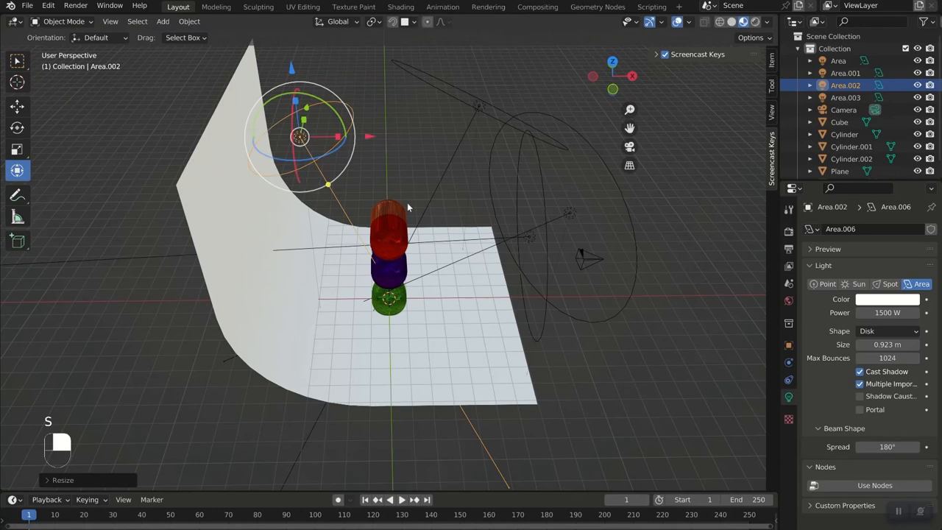
# - Render the scene from the camera
pyautogui.press('F12')
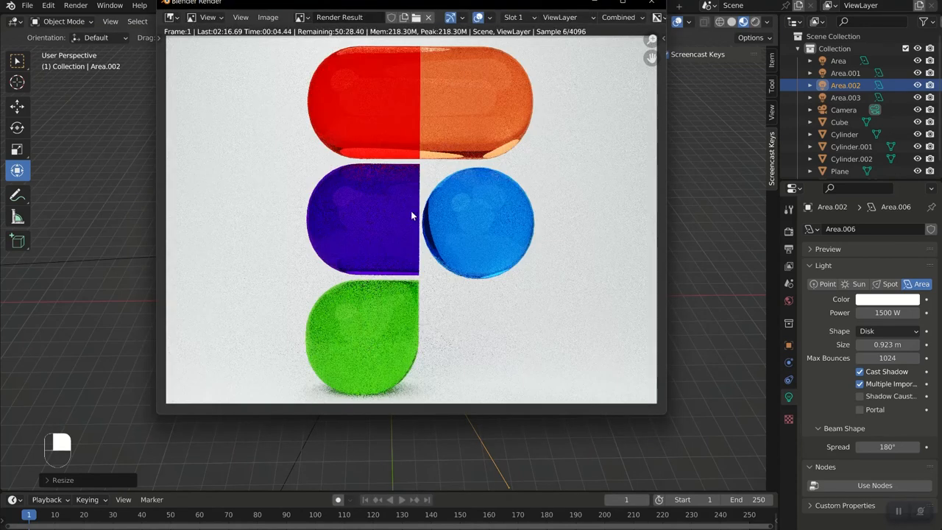